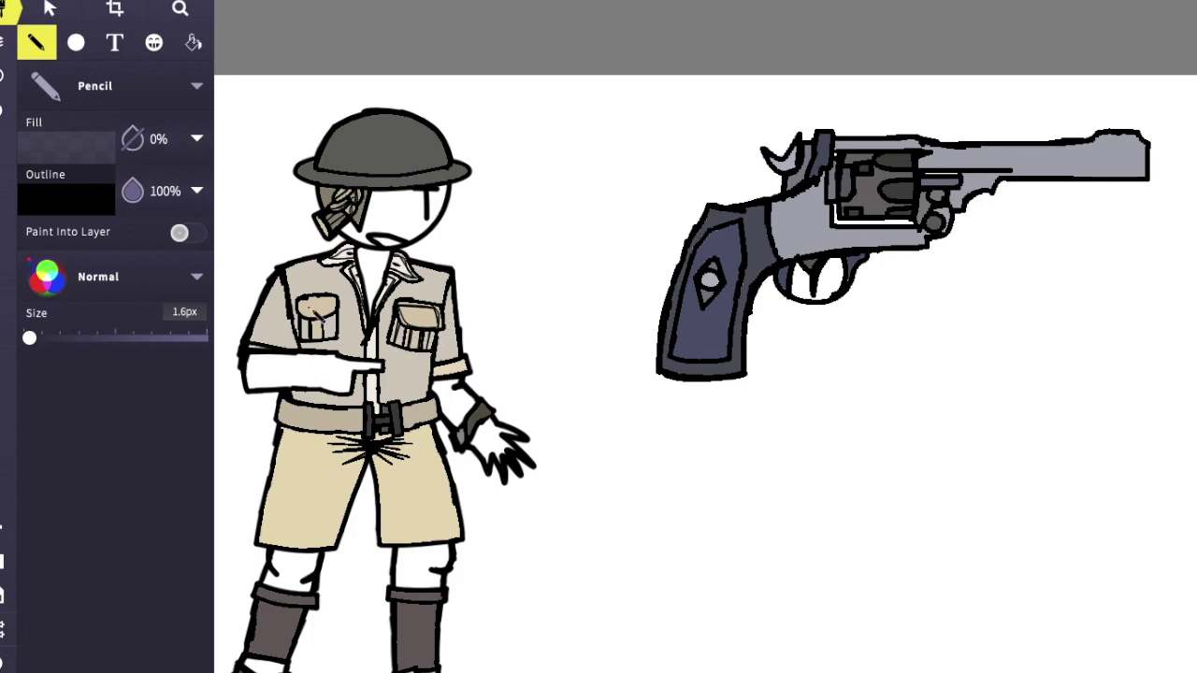
- Draw thin 1.6 px pencil detail lines on the soldier's chest pocket and along the belt
{"action": "left_click_drag", "start_coordinate": [320, 322], "coordinate": [322, 341]}
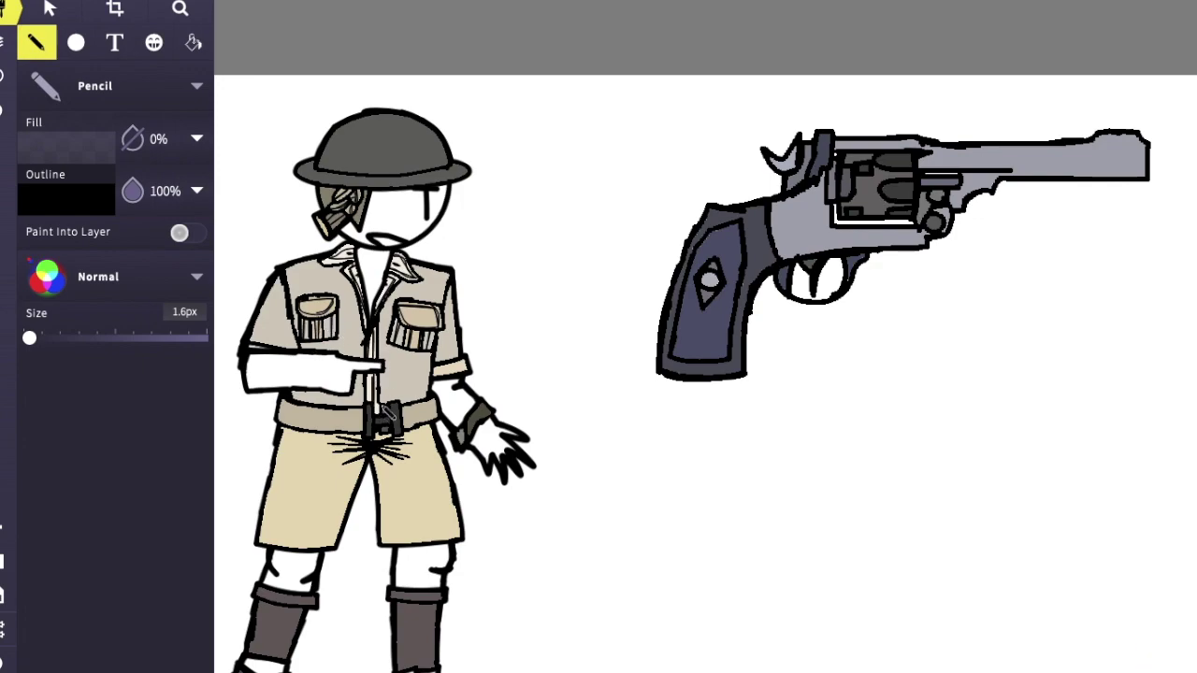
{"action": "left_click_drag", "start_coordinate": [282, 405], "coordinate": [363, 415]}
{"action": "left_click_drag", "start_coordinate": [281, 420], "coordinate": [363, 430]}
{"action": "left_click_drag", "start_coordinate": [278, 420], "coordinate": [438, 432]}
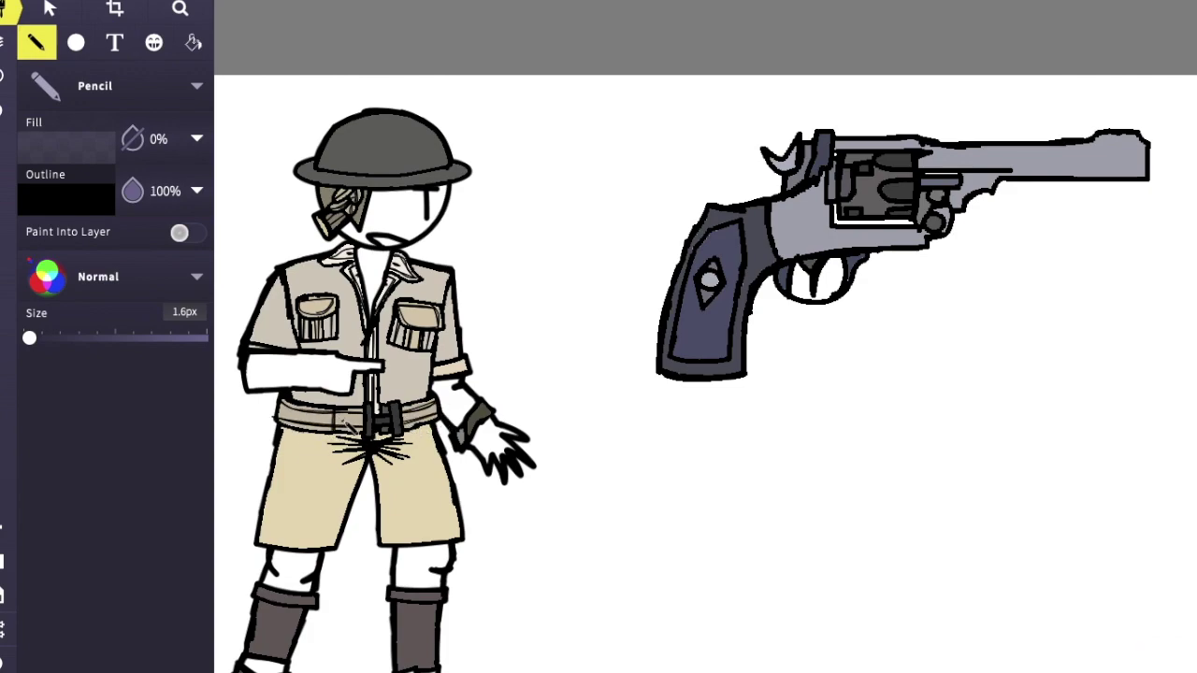
- Add thin hem lines to the shorts, ribbing to the sock cuffs and fine detailing to the shoes
{"action": "left_click_drag", "start_coordinate": [259, 539], "coordinate": [331, 548]}
{"action": "mouse_move", "coordinate": [434, 541]}
{"action": "left_mouse_down"}
{"action": "mouse_move", "coordinate": [461, 532]}
{"action": "mouse_move", "coordinate": [405, 572]}
{"action": "left_mouse_up"}
{"action": "scroll", "coordinate": [449, 543], "scroll_direction": "down", "scroll_amount": 1}
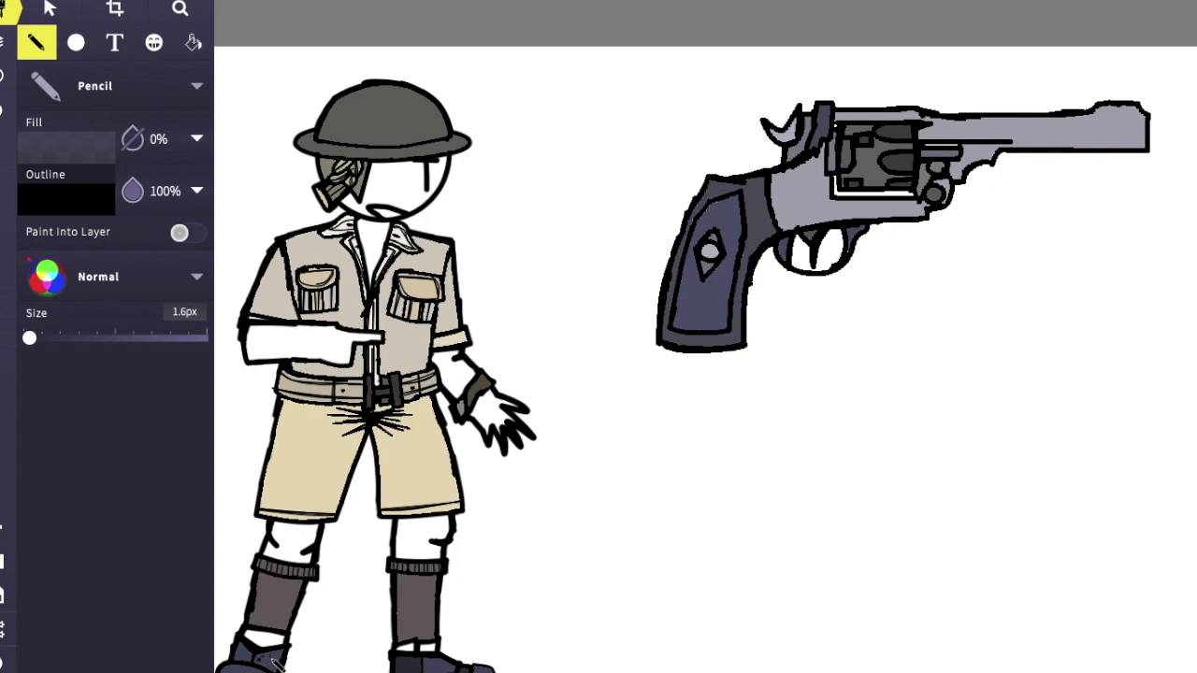
{"action": "scroll", "coordinate": [251, 655], "scroll_direction": "down", "scroll_amount": 3}
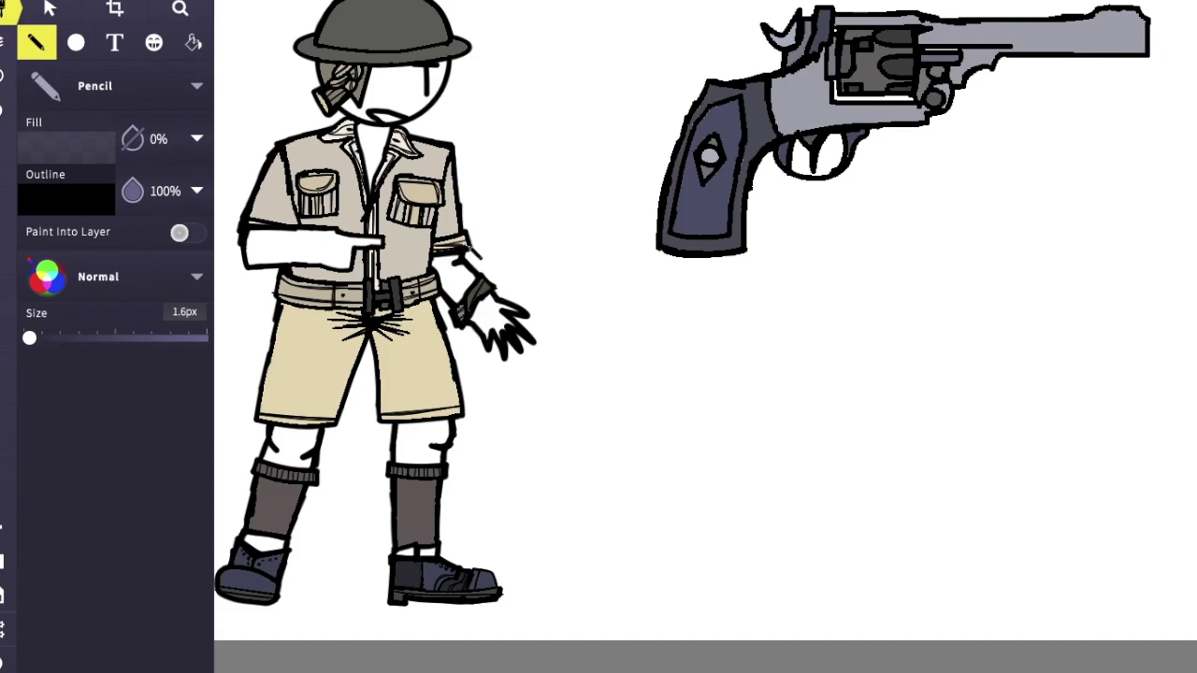
- Crosshatch the revolver's grip panel around the central diamond with thin pencil lines
{"action": "scroll", "coordinate": [557, 40], "scroll_direction": "up", "scroll_amount": 1}
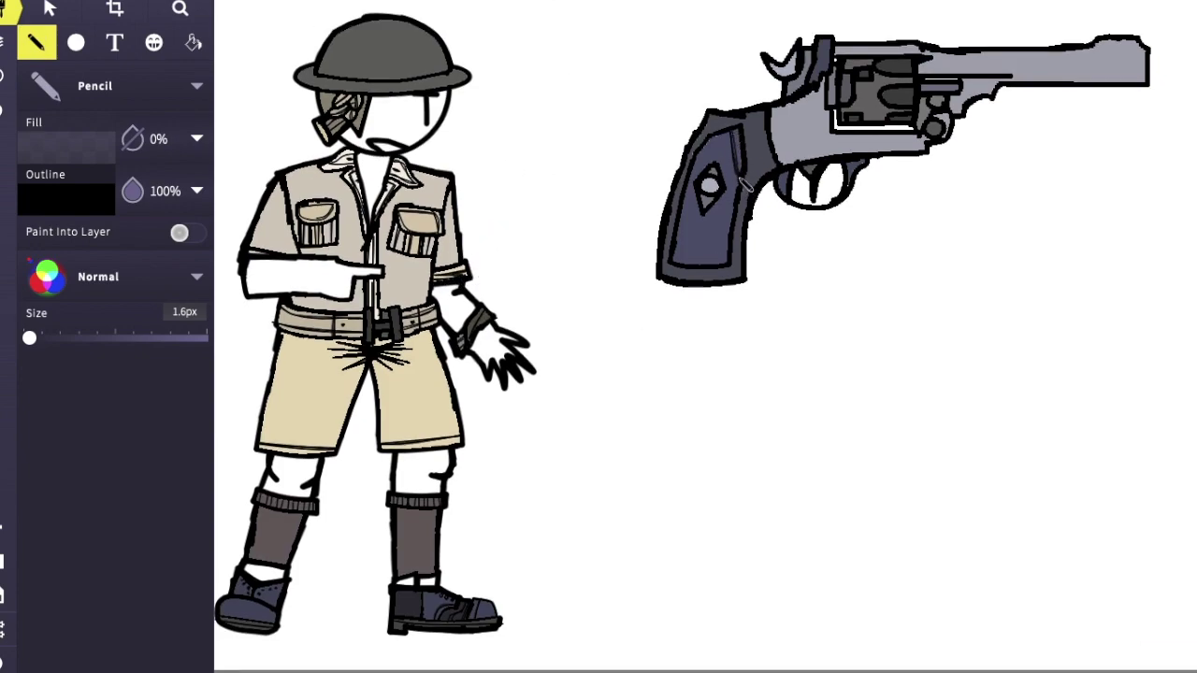
{"action": "mouse_move", "coordinate": [719, 138]}
{"action": "left_mouse_down"}
{"action": "mouse_move", "coordinate": [742, 238]}
{"action": "mouse_move", "coordinate": [713, 167]}
{"action": "left_mouse_up"}
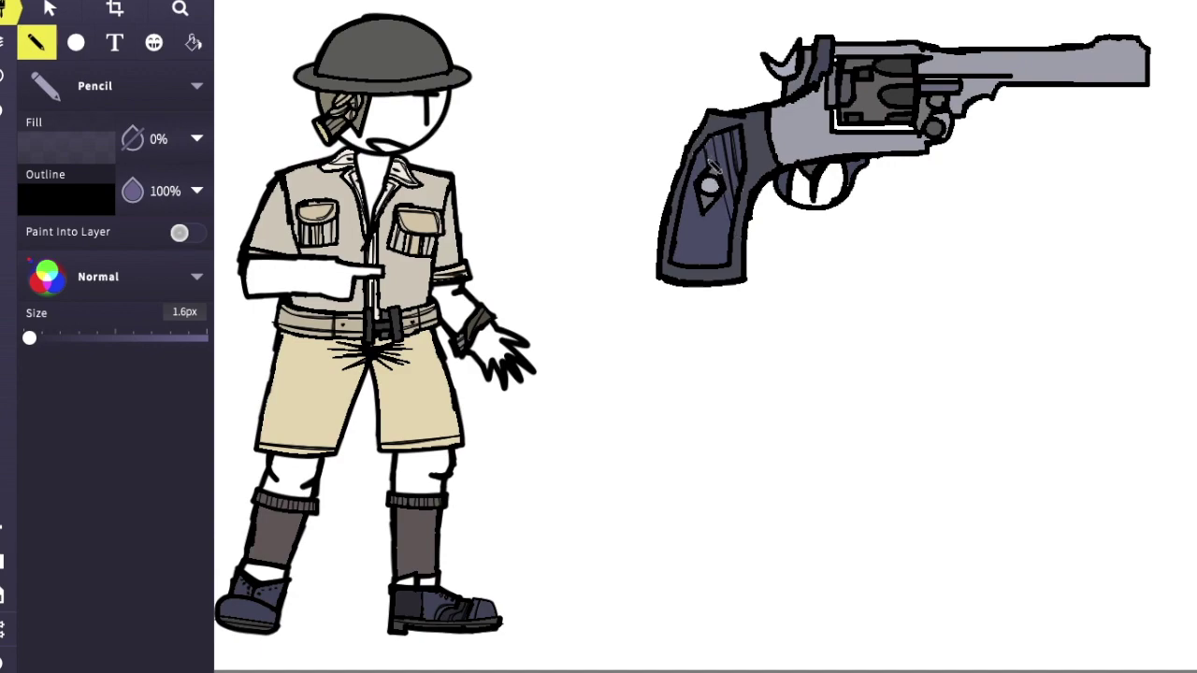
{"action": "mouse_move", "coordinate": [693, 179]}
{"action": "left_mouse_down"}
{"action": "mouse_move", "coordinate": [706, 276]}
{"action": "mouse_move", "coordinate": [688, 208]}
{"action": "mouse_move", "coordinate": [690, 262]}
{"action": "mouse_move", "coordinate": [734, 271]}
{"action": "mouse_move", "coordinate": [687, 236]}
{"action": "left_mouse_up"}
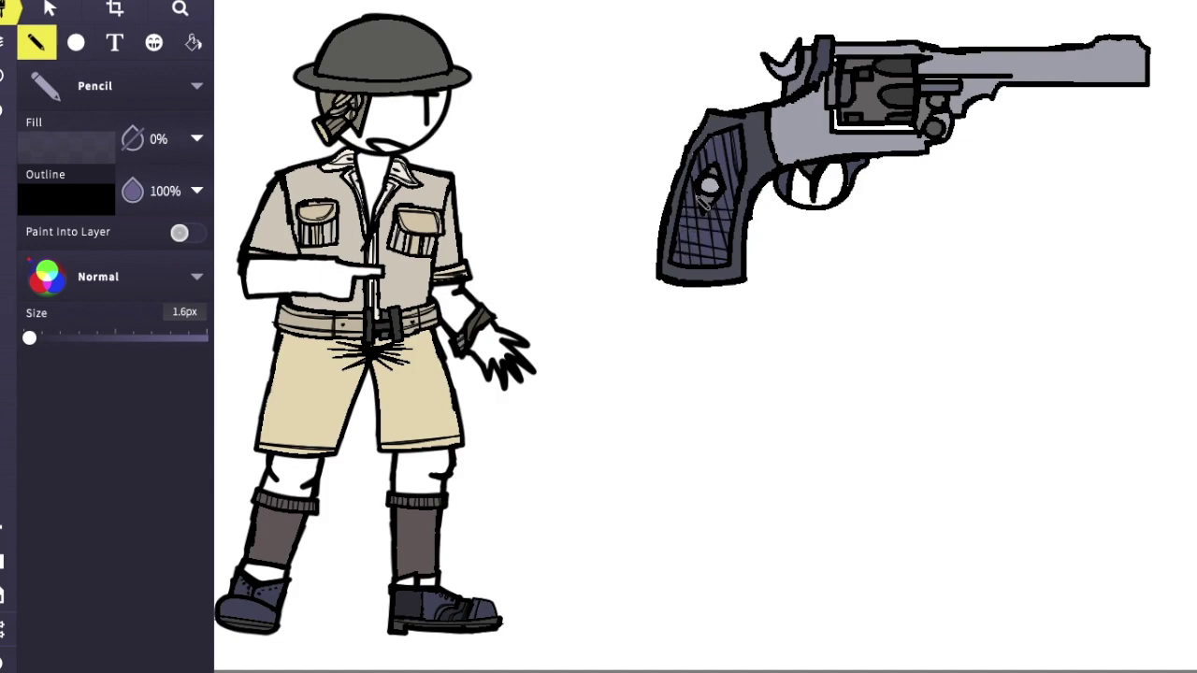
{"action": "left_click_drag", "start_coordinate": [705, 141], "coordinate": [744, 161]}
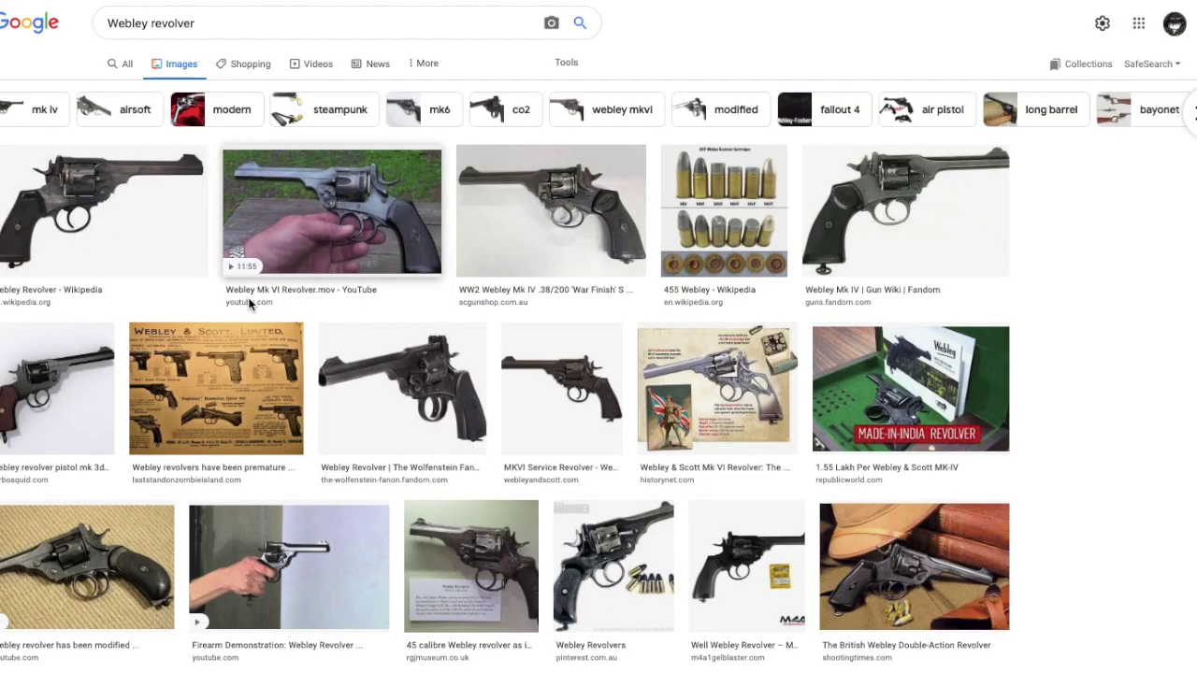
- Open a Webley revolver reference photo and draw thin detail lines along the revolver's barrel and frame
{"action": "left_click", "coordinate": [103, 210]}
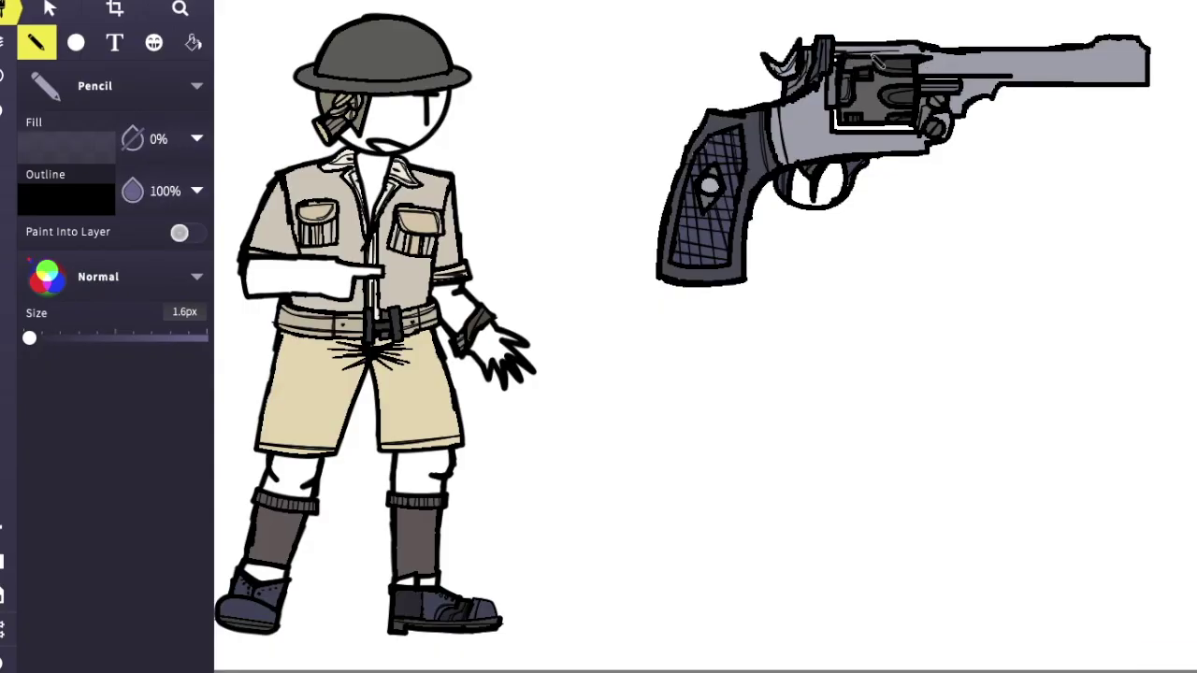
{"action": "left_click_drag", "start_coordinate": [952, 60], "coordinate": [1147, 61]}
{"action": "left_click_drag", "start_coordinate": [1001, 79], "coordinate": [1147, 78]}
{"action": "left_click_drag", "start_coordinate": [1044, 78], "coordinate": [1145, 78]}
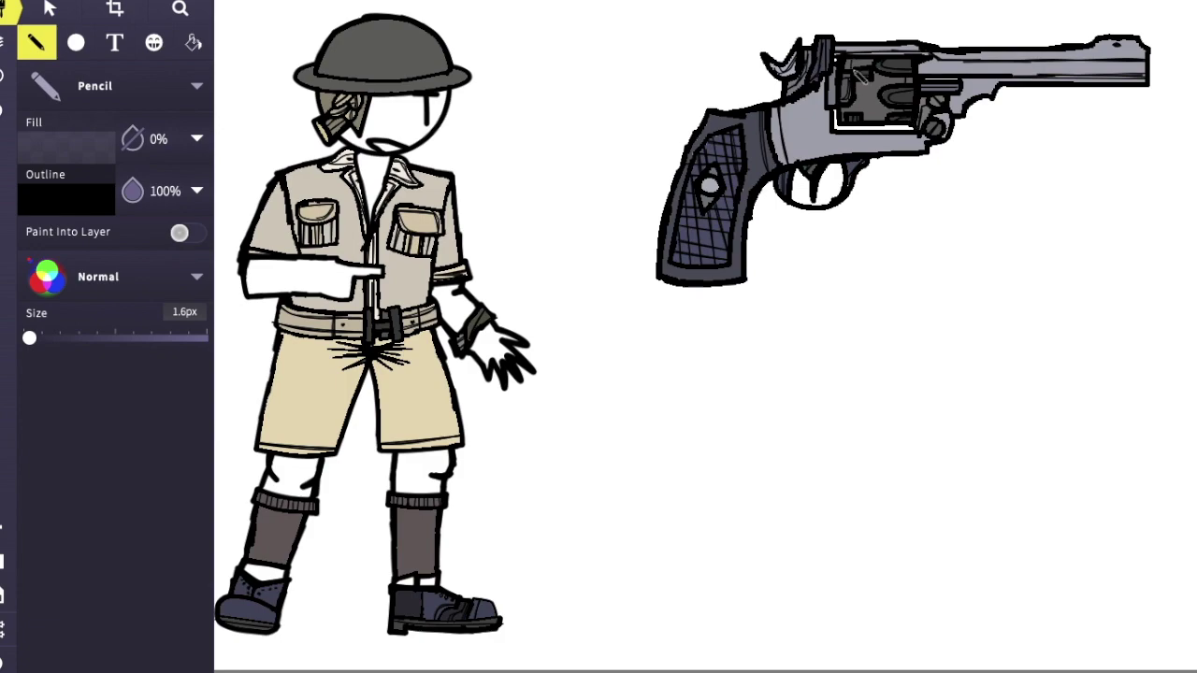
{"action": "left_click_drag", "start_coordinate": [834, 71], "coordinate": [833, 110]}
- Fill the bare ankle areas above both shoes with khaki and add thin pencil lines over them
{"action": "left_click", "coordinate": [193, 42]}
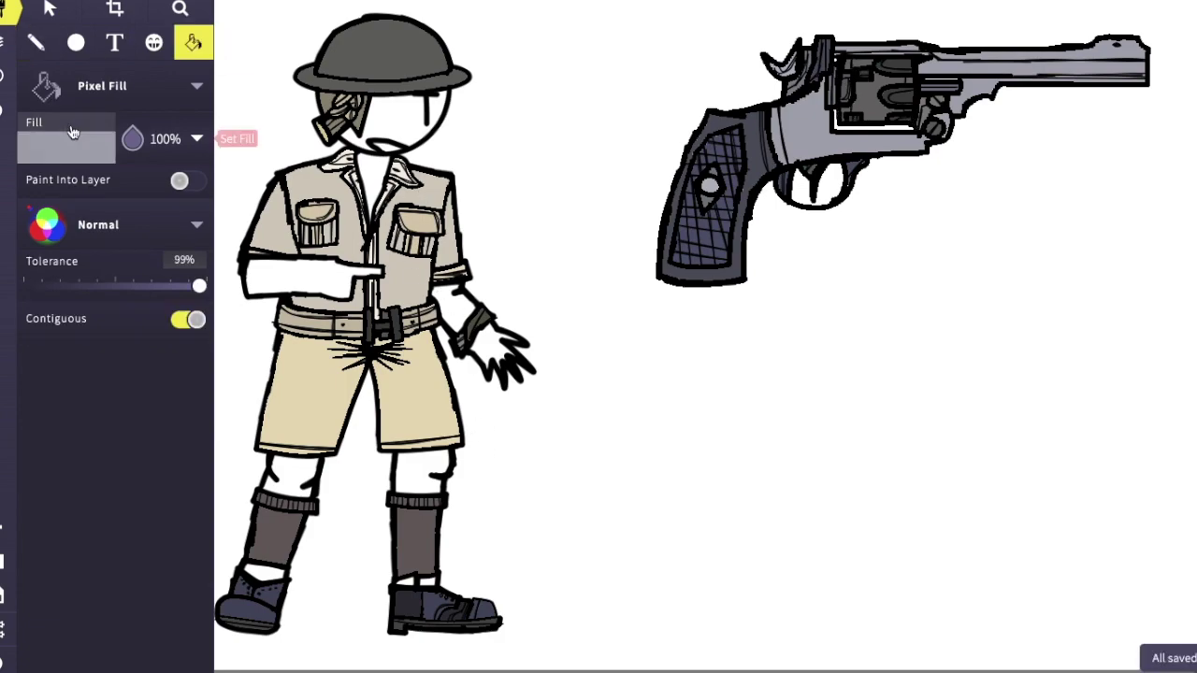
{"action": "left_click", "coordinate": [72, 131]}
{"action": "left_click", "coordinate": [387, 254]}
{"action": "left_click", "coordinate": [262, 361]}
{"action": "left_click", "coordinate": [406, 581]}
{"action": "left_click", "coordinate": [426, 581]}
{"action": "left_click", "coordinate": [265, 580]}
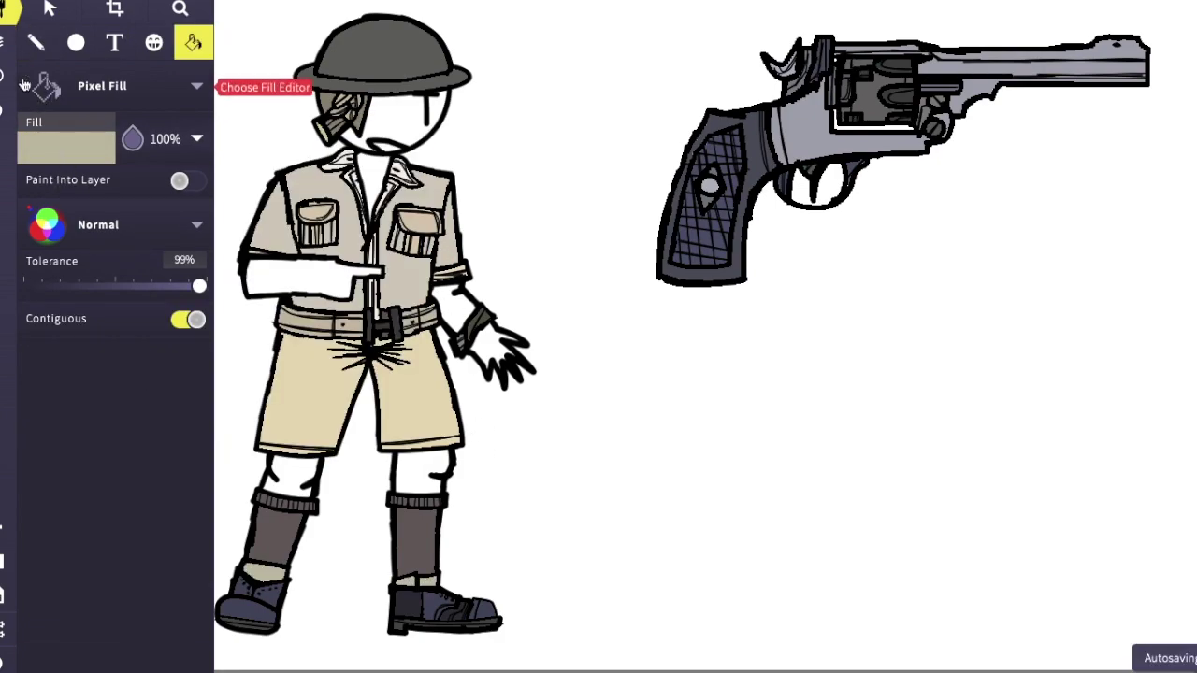
{"action": "key", "text": "n"}
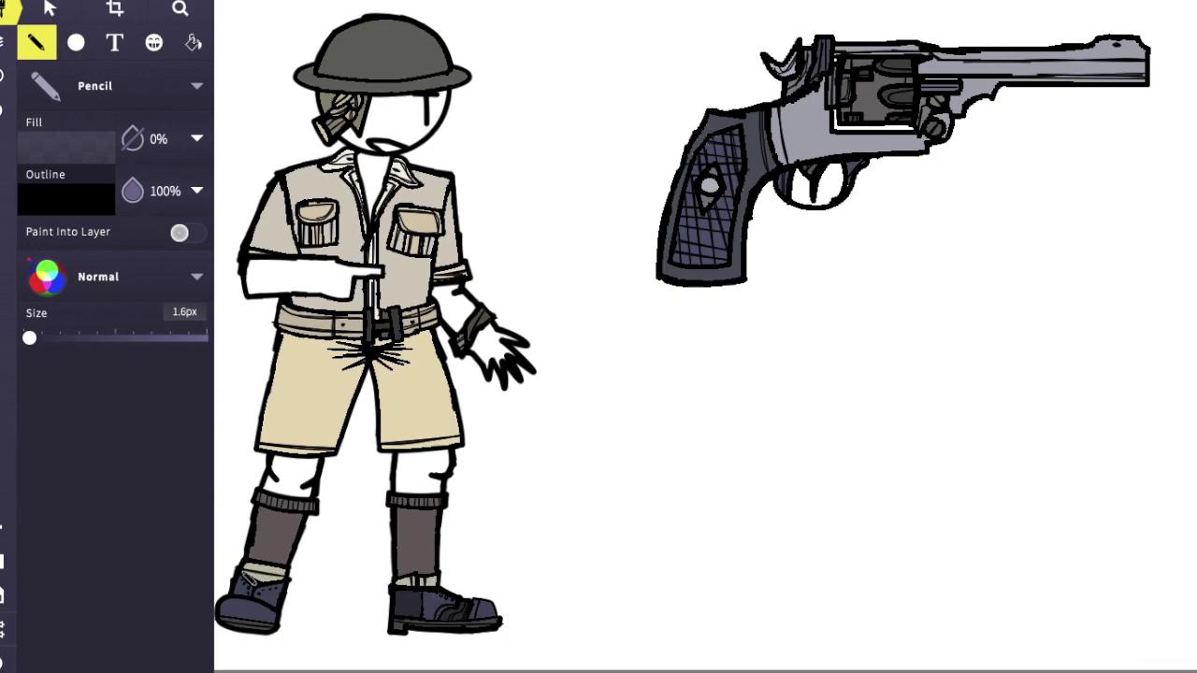
- Set the pencil outline to 15% opacity and 11 px size, and shade the soldier's helmet
{"action": "left_click", "coordinate": [192, 42]}
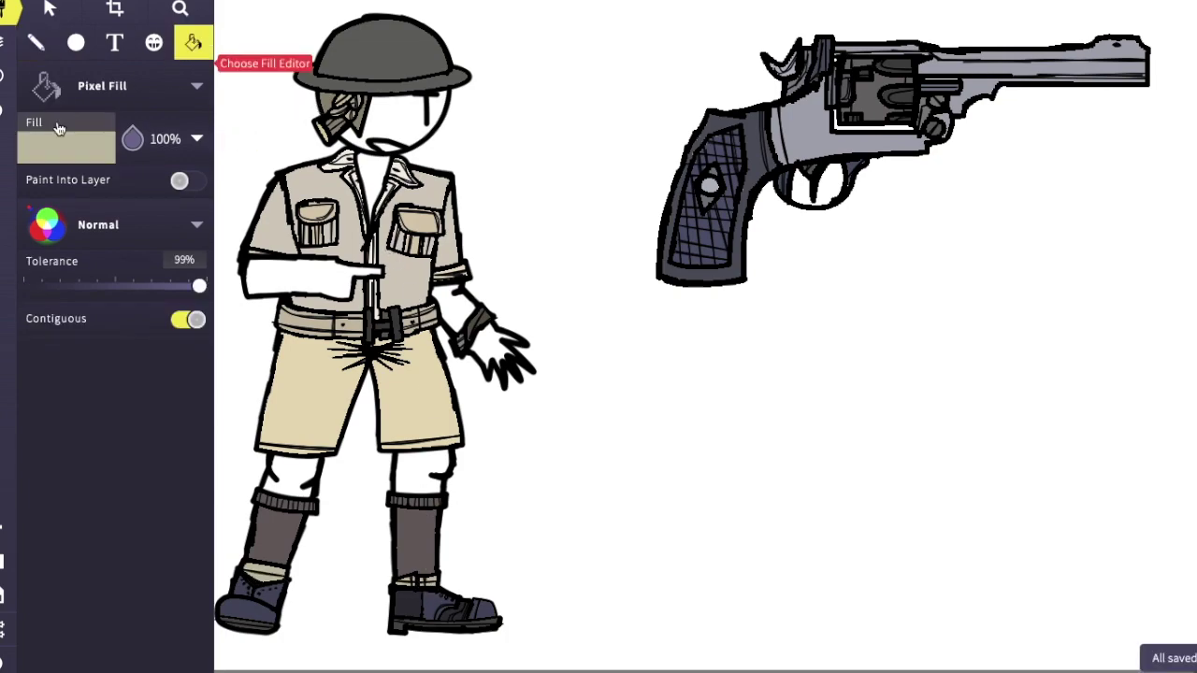
{"action": "left_click", "coordinate": [66, 140]}
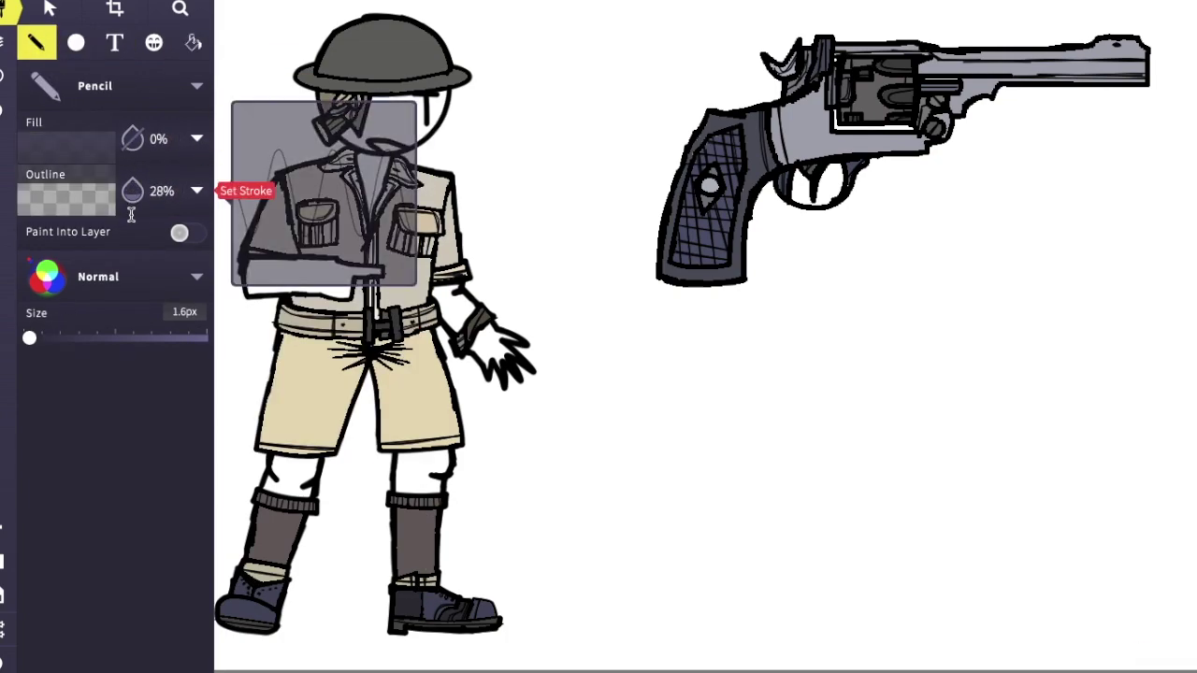
{"action": "left_click_drag", "start_coordinate": [131, 215], "coordinate": [132, 221]}
{"action": "left_click_drag", "start_coordinate": [30, 337], "coordinate": [36, 337]}
{"action": "mouse_move", "coordinate": [363, 30]}
{"action": "left_mouse_down"}
{"action": "mouse_move", "coordinate": [362, 71]}
{"action": "mouse_move", "coordinate": [379, 88]}
{"action": "mouse_move", "coordinate": [420, 85]}
{"action": "mouse_move", "coordinate": [410, 29]}
{"action": "mouse_move", "coordinate": [381, 58]}
{"action": "left_mouse_up"}
{"action": "left_click_drag", "start_coordinate": [426, 91], "coordinate": [341, 89]}
{"action": "mouse_move", "coordinate": [370, 47]}
{"action": "left_mouse_down"}
{"action": "mouse_move", "coordinate": [350, 93]}
{"action": "mouse_move", "coordinate": [379, 44]}
{"action": "mouse_move", "coordinate": [406, 32]}
{"action": "mouse_move", "coordinate": [412, 84]}
{"action": "left_mouse_up"}
{"action": "mouse_move", "coordinate": [402, 28]}
{"action": "left_mouse_down"}
{"action": "mouse_move", "coordinate": [412, 91]}
{"action": "mouse_move", "coordinate": [396, 40]}
{"action": "mouse_move", "coordinate": [363, 90]}
{"action": "mouse_move", "coordinate": [394, 56]}
{"action": "mouse_move", "coordinate": [379, 90]}
{"action": "mouse_move", "coordinate": [389, 33]}
{"action": "mouse_move", "coordinate": [380, 89]}
{"action": "left_mouse_up"}
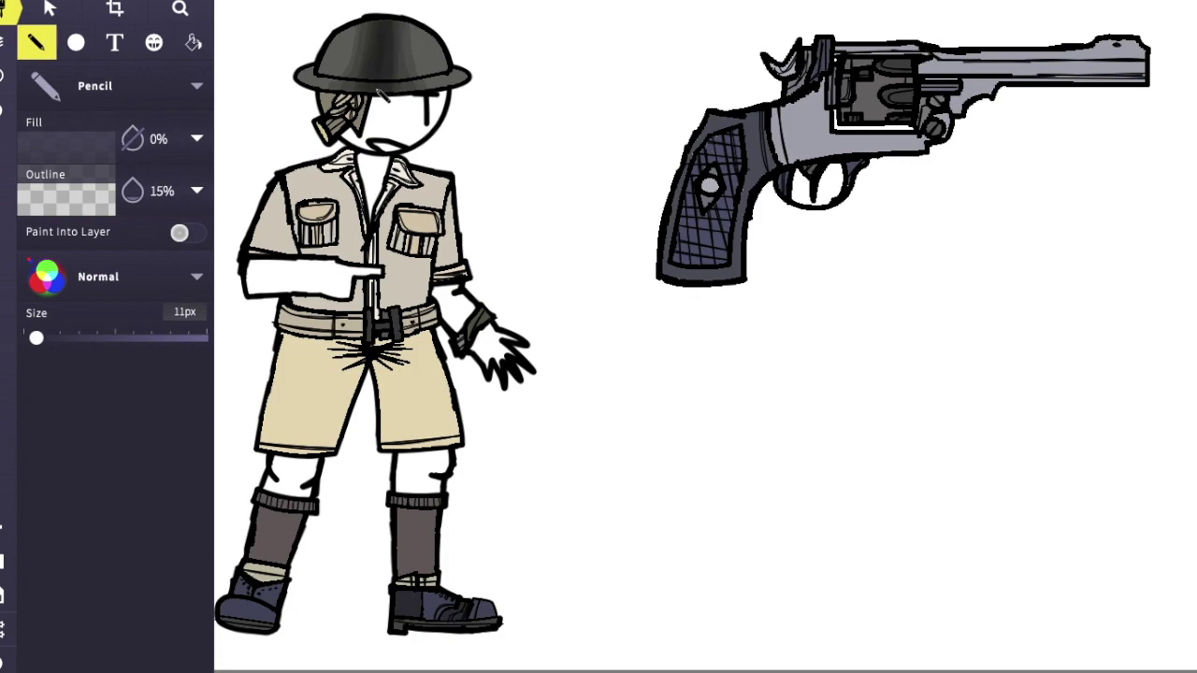
- Shade the soldier's neck, collar and upper shirt front with translucent pencil strokes
{"action": "left_click_drag", "start_coordinate": [361, 157], "coordinate": [375, 211]}
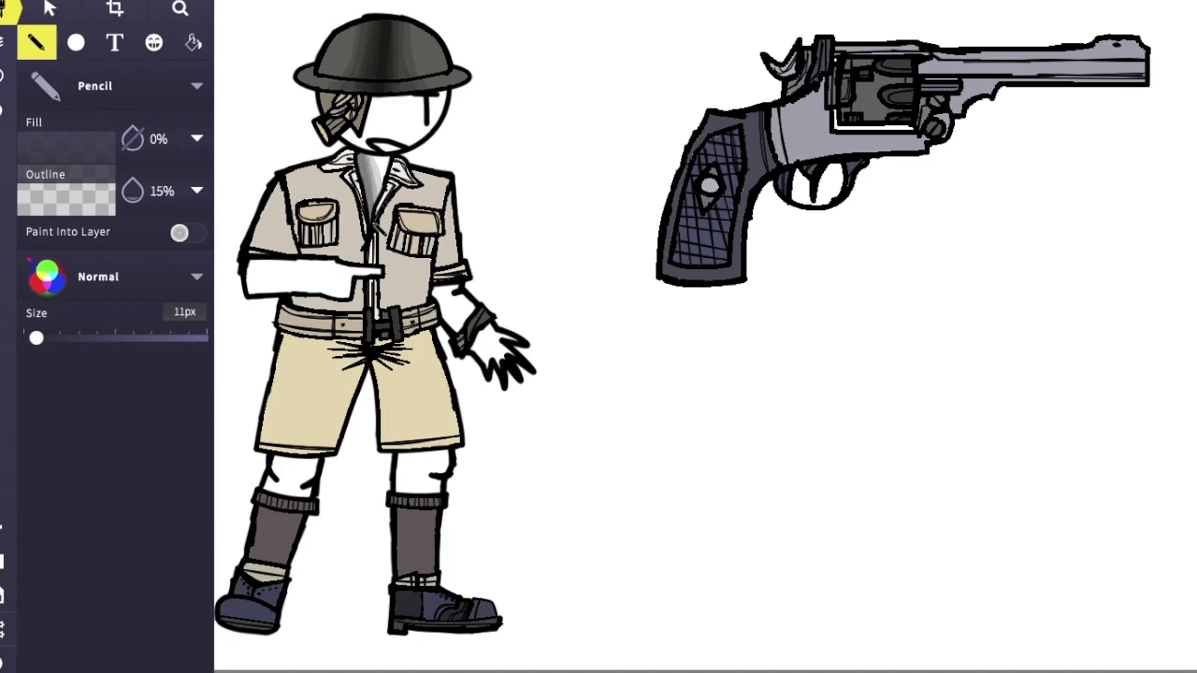
{"action": "mouse_move", "coordinate": [291, 178]}
{"action": "left_mouse_down"}
{"action": "mouse_move", "coordinate": [362, 217]}
{"action": "mouse_move", "coordinate": [309, 180]}
{"action": "mouse_move", "coordinate": [340, 200]}
{"action": "mouse_move", "coordinate": [318, 167]}
{"action": "mouse_move", "coordinate": [364, 232]}
{"action": "left_mouse_up"}
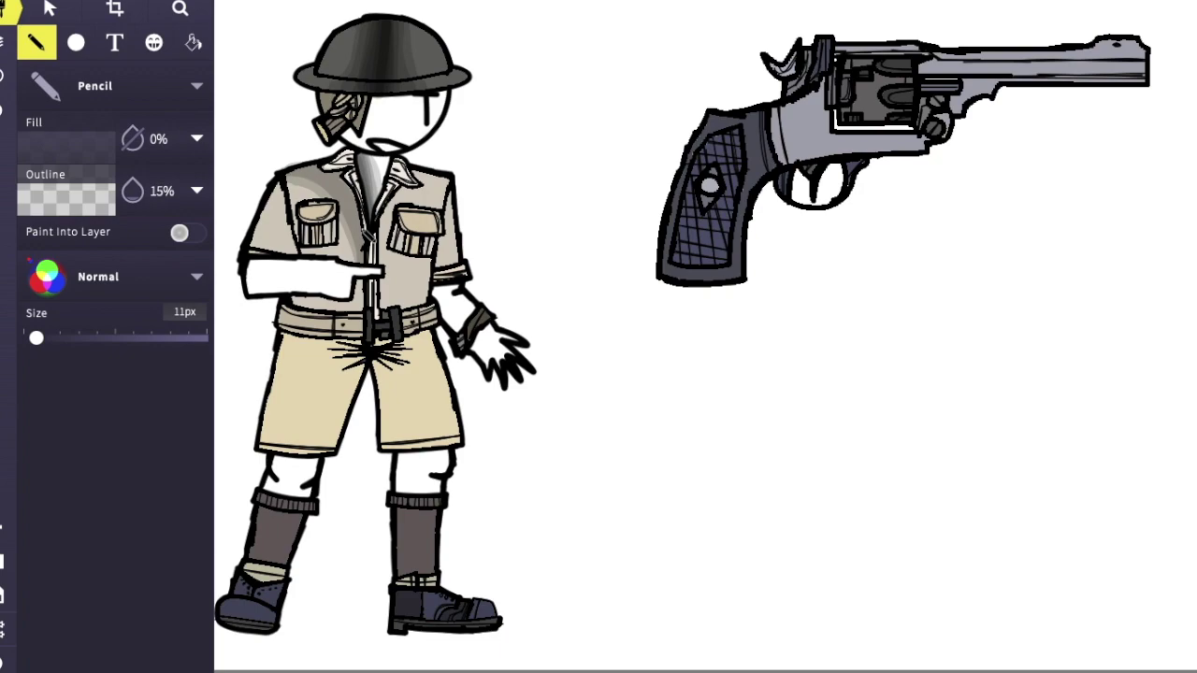
{"action": "mouse_move", "coordinate": [294, 174]}
{"action": "left_mouse_down"}
{"action": "mouse_move", "coordinate": [365, 219]}
{"action": "mouse_move", "coordinate": [357, 232]}
{"action": "mouse_move", "coordinate": [374, 251]}
{"action": "left_mouse_up"}
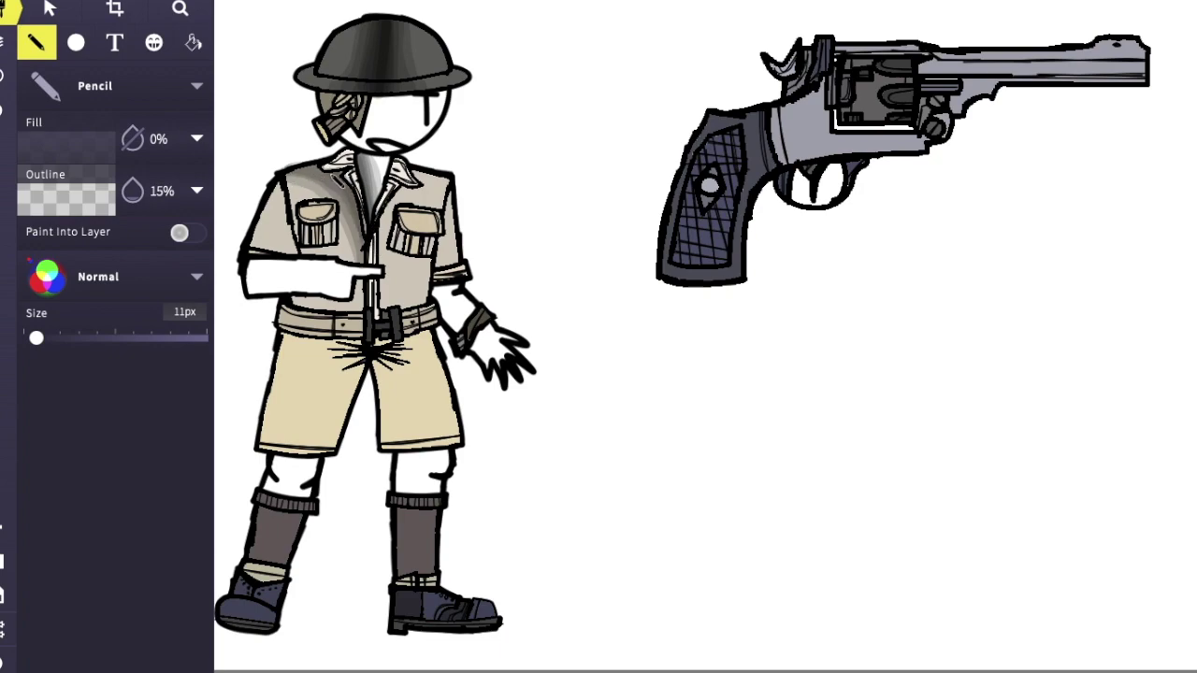
{"action": "mouse_move", "coordinate": [334, 174]}
{"action": "left_mouse_down"}
{"action": "mouse_move", "coordinate": [452, 187]}
{"action": "mouse_move", "coordinate": [390, 267]}
{"action": "mouse_move", "coordinate": [396, 303]}
{"action": "mouse_move", "coordinate": [393, 252]}
{"action": "mouse_move", "coordinate": [456, 187]}
{"action": "mouse_move", "coordinate": [433, 184]}
{"action": "left_mouse_up"}
- Shade the lower shirt, the sleeves and the rolled cuff with translucent strokes
{"action": "mouse_move", "coordinate": [392, 293]}
{"action": "left_mouse_down"}
{"action": "mouse_move", "coordinate": [394, 227]}
{"action": "mouse_move", "coordinate": [430, 191]}
{"action": "mouse_move", "coordinate": [420, 181]}
{"action": "mouse_move", "coordinate": [384, 320]}
{"action": "left_mouse_up"}
{"action": "mouse_move", "coordinate": [452, 274]}
{"action": "left_mouse_down"}
{"action": "mouse_move", "coordinate": [457, 205]}
{"action": "mouse_move", "coordinate": [463, 269]}
{"action": "mouse_move", "coordinate": [453, 200]}
{"action": "mouse_move", "coordinate": [464, 281]}
{"action": "left_mouse_up"}
{"action": "mouse_move", "coordinate": [263, 255]}
{"action": "left_mouse_down"}
{"action": "mouse_move", "coordinate": [279, 191]}
{"action": "mouse_move", "coordinate": [264, 250]}
{"action": "mouse_move", "coordinate": [265, 222]}
{"action": "mouse_move", "coordinate": [252, 252]}
{"action": "left_mouse_up"}
{"action": "mouse_move", "coordinate": [296, 179]}
{"action": "left_mouse_down"}
{"action": "mouse_move", "coordinate": [361, 269]}
{"action": "mouse_move", "coordinate": [305, 172]}
{"action": "left_mouse_up"}
{"action": "left_click_drag", "start_coordinate": [359, 284], "coordinate": [361, 305]}
- Shade the belt, the open hand and the bent forearm with translucent strokes
{"action": "mouse_move", "coordinate": [283, 320]}
{"action": "left_mouse_down"}
{"action": "mouse_move", "coordinate": [347, 331]}
{"action": "mouse_move", "coordinate": [281, 330]}
{"action": "mouse_move", "coordinate": [337, 346]}
{"action": "mouse_move", "coordinate": [281, 328]}
{"action": "mouse_move", "coordinate": [397, 334]}
{"action": "mouse_move", "coordinate": [439, 319]}
{"action": "mouse_move", "coordinate": [407, 338]}
{"action": "left_mouse_up"}
{"action": "mouse_move", "coordinate": [456, 294]}
{"action": "left_mouse_down"}
{"action": "mouse_move", "coordinate": [463, 340]}
{"action": "mouse_move", "coordinate": [463, 312]}
{"action": "mouse_move", "coordinate": [464, 334]}
{"action": "mouse_move", "coordinate": [514, 379]}
{"action": "left_mouse_up"}
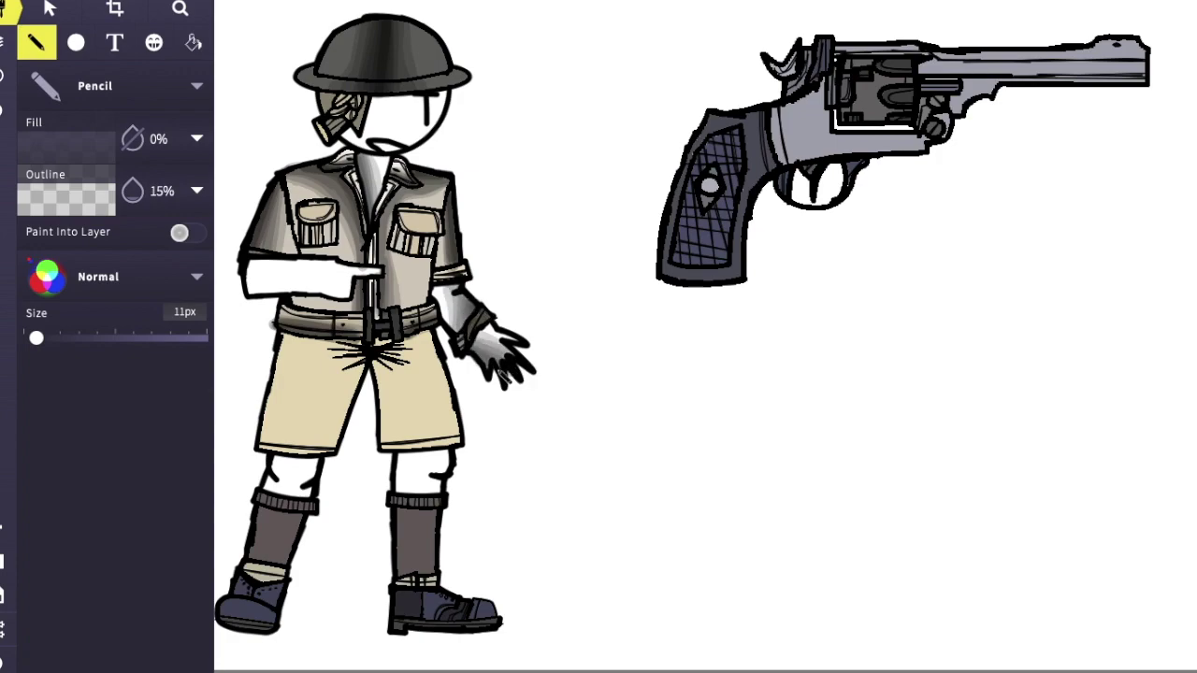
{"action": "mouse_move", "coordinate": [262, 272]}
{"action": "left_mouse_down"}
{"action": "mouse_move", "coordinate": [360, 291]}
{"action": "mouse_move", "coordinate": [251, 280]}
{"action": "mouse_move", "coordinate": [254, 290]}
{"action": "mouse_move", "coordinate": [346, 301]}
{"action": "left_mouse_up"}
- Shade both legs of the shorts darker toward the waist, enlarging the pencil size to 14 px
{"action": "mouse_move", "coordinate": [360, 363]}
{"action": "left_mouse_down"}
{"action": "mouse_move", "coordinate": [301, 428]}
{"action": "mouse_move", "coordinate": [280, 338]}
{"action": "mouse_move", "coordinate": [292, 416]}
{"action": "mouse_move", "coordinate": [277, 441]}
{"action": "mouse_move", "coordinate": [291, 434]}
{"action": "mouse_move", "coordinate": [290, 445]}
{"action": "left_mouse_up"}
{"action": "mouse_move", "coordinate": [362, 358]}
{"action": "left_mouse_down"}
{"action": "mouse_move", "coordinate": [325, 375]}
{"action": "mouse_move", "coordinate": [328, 412]}
{"action": "mouse_move", "coordinate": [309, 352]}
{"action": "mouse_move", "coordinate": [351, 352]}
{"action": "left_mouse_up"}
{"action": "mouse_move", "coordinate": [286, 374]}
{"action": "left_mouse_down"}
{"action": "mouse_move", "coordinate": [309, 350]}
{"action": "mouse_move", "coordinate": [330, 384]}
{"action": "left_mouse_up"}
{"action": "left_click_drag", "start_coordinate": [36, 338], "coordinate": [38, 337]}
{"action": "mouse_move", "coordinate": [352, 361]}
{"action": "left_mouse_down"}
{"action": "mouse_move", "coordinate": [273, 434]}
{"action": "mouse_move", "coordinate": [289, 348]}
{"action": "mouse_move", "coordinate": [297, 404]}
{"action": "mouse_move", "coordinate": [313, 361]}
{"action": "mouse_move", "coordinate": [295, 357]}
{"action": "mouse_move", "coordinate": [317, 391]}
{"action": "mouse_move", "coordinate": [282, 412]}
{"action": "mouse_move", "coordinate": [296, 347]}
{"action": "mouse_move", "coordinate": [293, 386]}
{"action": "mouse_move", "coordinate": [321, 363]}
{"action": "mouse_move", "coordinate": [277, 411]}
{"action": "mouse_move", "coordinate": [301, 351]}
{"action": "mouse_move", "coordinate": [314, 354]}
{"action": "mouse_move", "coordinate": [310, 372]}
{"action": "mouse_move", "coordinate": [333, 357]}
{"action": "mouse_move", "coordinate": [281, 404]}
{"action": "mouse_move", "coordinate": [296, 346]}
{"action": "mouse_move", "coordinate": [314, 361]}
{"action": "mouse_move", "coordinate": [344, 349]}
{"action": "mouse_move", "coordinate": [288, 360]}
{"action": "mouse_move", "coordinate": [344, 348]}
{"action": "mouse_move", "coordinate": [285, 369]}
{"action": "mouse_move", "coordinate": [312, 356]}
{"action": "mouse_move", "coordinate": [278, 387]}
{"action": "left_mouse_up"}
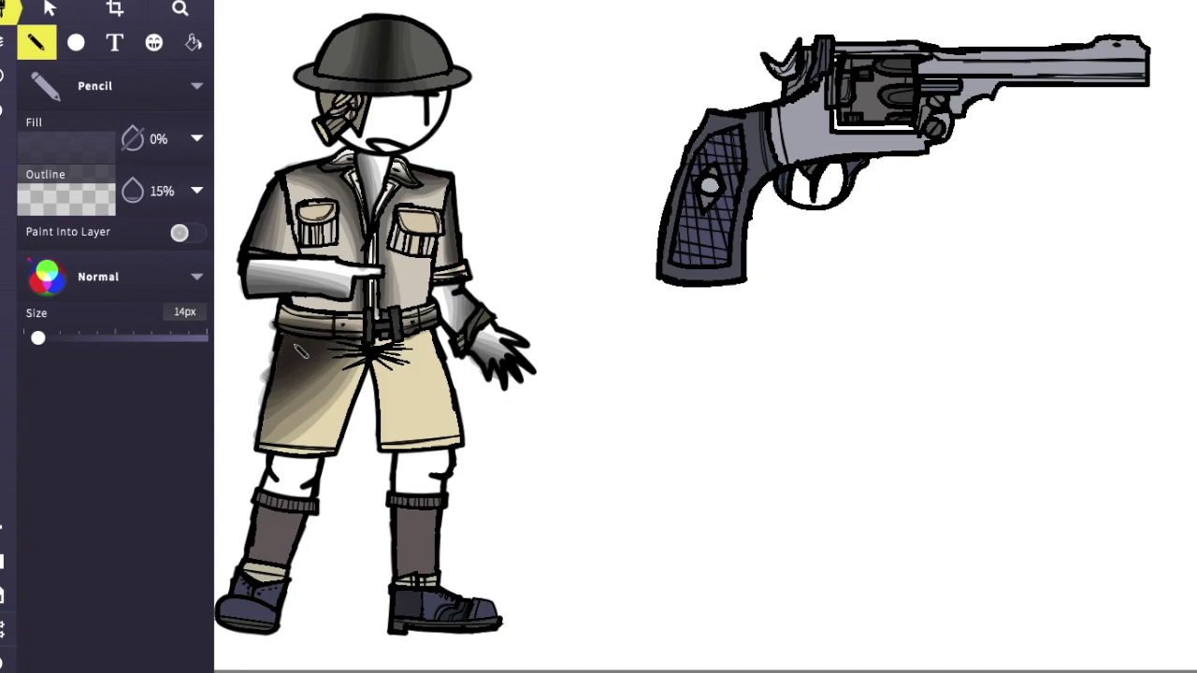
{"action": "mouse_move", "coordinate": [393, 365]}
{"action": "left_mouse_down"}
{"action": "mouse_move", "coordinate": [379, 394]}
{"action": "mouse_move", "coordinate": [444, 355]}
{"action": "mouse_move", "coordinate": [397, 405]}
{"action": "mouse_move", "coordinate": [449, 420]}
{"action": "mouse_move", "coordinate": [428, 365]}
{"action": "mouse_move", "coordinate": [459, 447]}
{"action": "mouse_move", "coordinate": [404, 353]}
{"action": "mouse_move", "coordinate": [421, 421]}
{"action": "mouse_move", "coordinate": [430, 346]}
{"action": "mouse_move", "coordinate": [458, 440]}
{"action": "mouse_move", "coordinate": [402, 346]}
{"action": "mouse_move", "coordinate": [442, 419]}
{"action": "mouse_move", "coordinate": [402, 370]}
{"action": "mouse_move", "coordinate": [439, 421]}
{"action": "mouse_move", "coordinate": [411, 341]}
{"action": "mouse_move", "coordinate": [421, 408]}
{"action": "mouse_move", "coordinate": [402, 356]}
{"action": "mouse_move", "coordinate": [449, 421]}
{"action": "mouse_move", "coordinate": [426, 360]}
{"action": "mouse_move", "coordinate": [446, 372]}
{"action": "mouse_move", "coordinate": [407, 383]}
{"action": "mouse_move", "coordinate": [430, 397]}
{"action": "mouse_move", "coordinate": [439, 369]}
{"action": "mouse_move", "coordinate": [458, 419]}
{"action": "mouse_move", "coordinate": [434, 344]}
{"action": "mouse_move", "coordinate": [449, 412]}
{"action": "mouse_move", "coordinate": [461, 413]}
{"action": "mouse_move", "coordinate": [384, 342]}
{"action": "mouse_move", "coordinate": [420, 356]}
{"action": "mouse_move", "coordinate": [454, 395]}
{"action": "mouse_move", "coordinate": [416, 357]}
{"action": "left_mouse_up"}
{"action": "left_click_drag", "start_coordinate": [461, 400], "coordinate": [440, 365]}
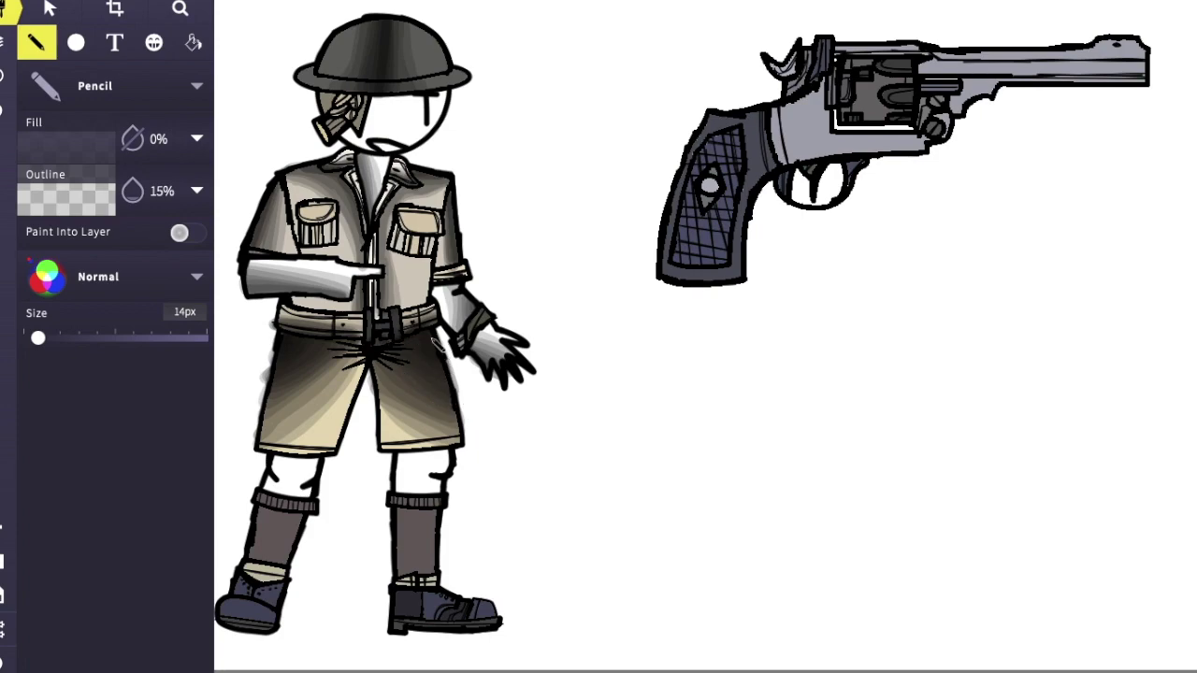
- Shade the soldier's knees and both dark socks with the 14 px translucent pencil
{"action": "mouse_move", "coordinate": [415, 494]}
{"action": "left_mouse_down"}
{"action": "mouse_move", "coordinate": [442, 483]}
{"action": "mouse_move", "coordinate": [419, 477]}
{"action": "mouse_move", "coordinate": [454, 472]}
{"action": "mouse_move", "coordinate": [440, 460]}
{"action": "mouse_move", "coordinate": [421, 467]}
{"action": "mouse_move", "coordinate": [449, 462]}
{"action": "mouse_move", "coordinate": [360, 468]}
{"action": "mouse_move", "coordinate": [313, 505]}
{"action": "mouse_move", "coordinate": [276, 472]}
{"action": "mouse_move", "coordinate": [318, 497]}
{"action": "mouse_move", "coordinate": [281, 472]}
{"action": "mouse_move", "coordinate": [314, 477]}
{"action": "mouse_move", "coordinate": [276, 482]}
{"action": "mouse_move", "coordinate": [318, 480]}
{"action": "mouse_move", "coordinate": [278, 465]}
{"action": "mouse_move", "coordinate": [316, 464]}
{"action": "left_mouse_up"}
{"action": "mouse_move", "coordinate": [296, 519]}
{"action": "left_mouse_down"}
{"action": "mouse_move", "coordinate": [253, 555]}
{"action": "mouse_move", "coordinate": [296, 547]}
{"action": "mouse_move", "coordinate": [263, 559]}
{"action": "mouse_move", "coordinate": [302, 528]}
{"action": "mouse_move", "coordinate": [296, 549]}
{"action": "mouse_move", "coordinate": [257, 560]}
{"action": "mouse_move", "coordinate": [298, 551]}
{"action": "left_mouse_up"}
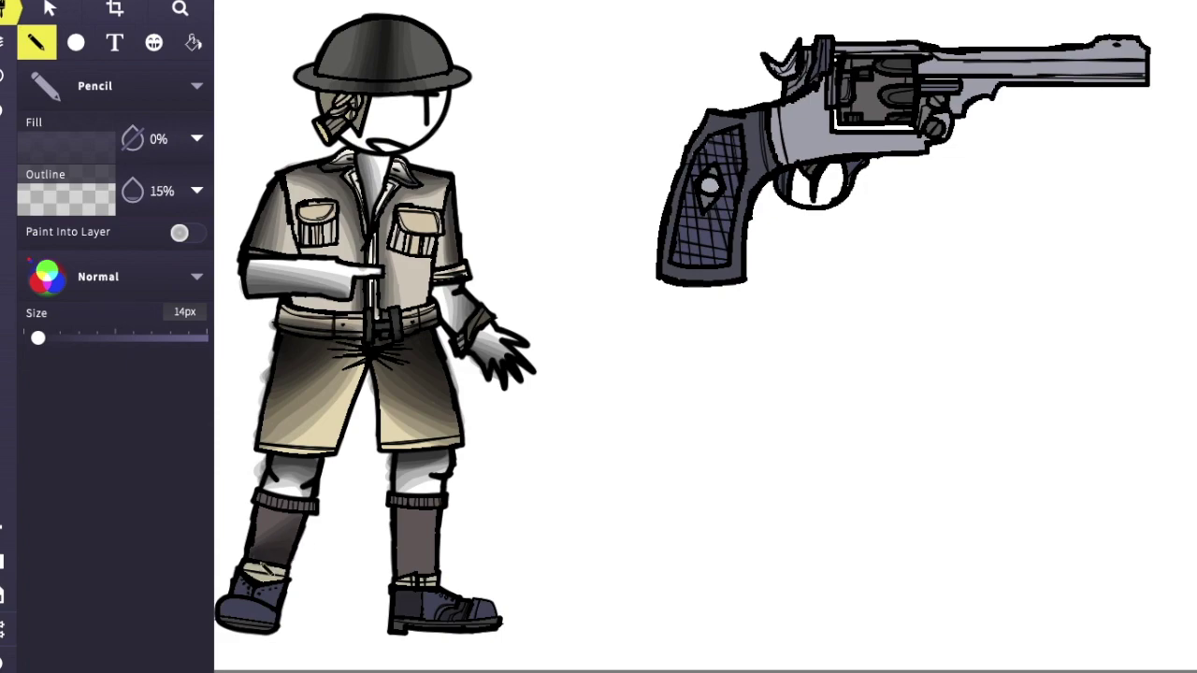
{"action": "mouse_move", "coordinate": [402, 538]}
{"action": "left_mouse_down"}
{"action": "mouse_move", "coordinate": [421, 562]}
{"action": "mouse_move", "coordinate": [405, 542]}
{"action": "mouse_move", "coordinate": [412, 572]}
{"action": "left_mouse_up"}
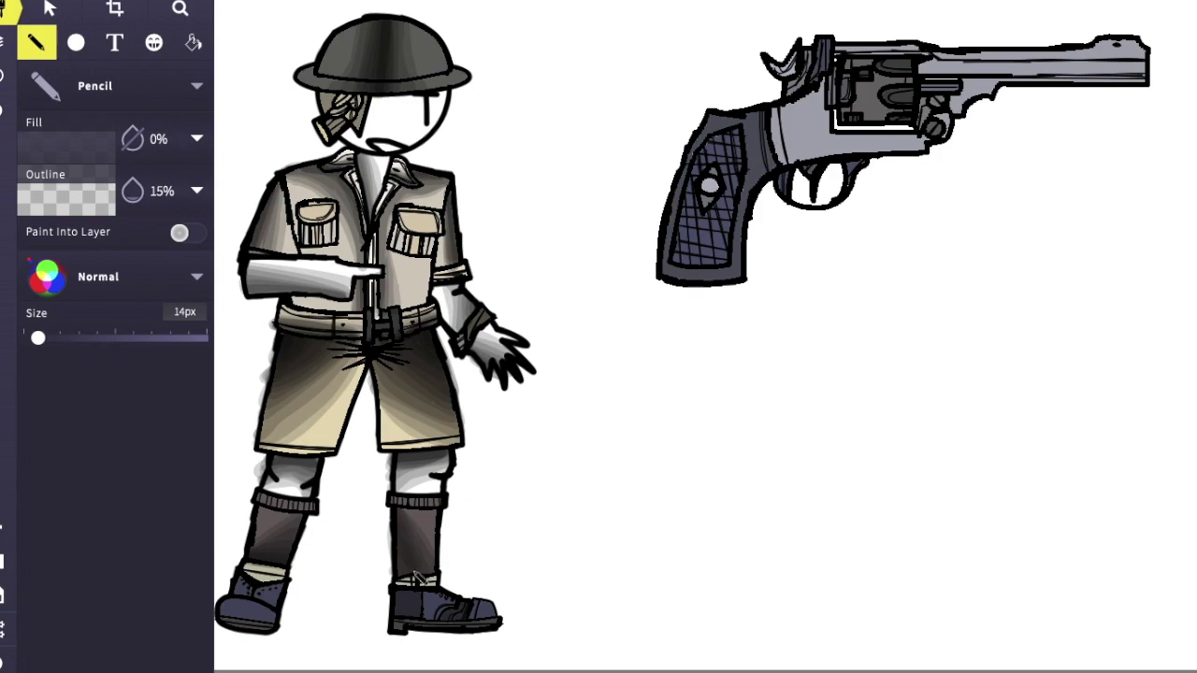
- Shade the shirt pocket flaps, the hair and the face below the helmet brim
{"action": "left_click_drag", "start_coordinate": [402, 219], "coordinate": [419, 237]}
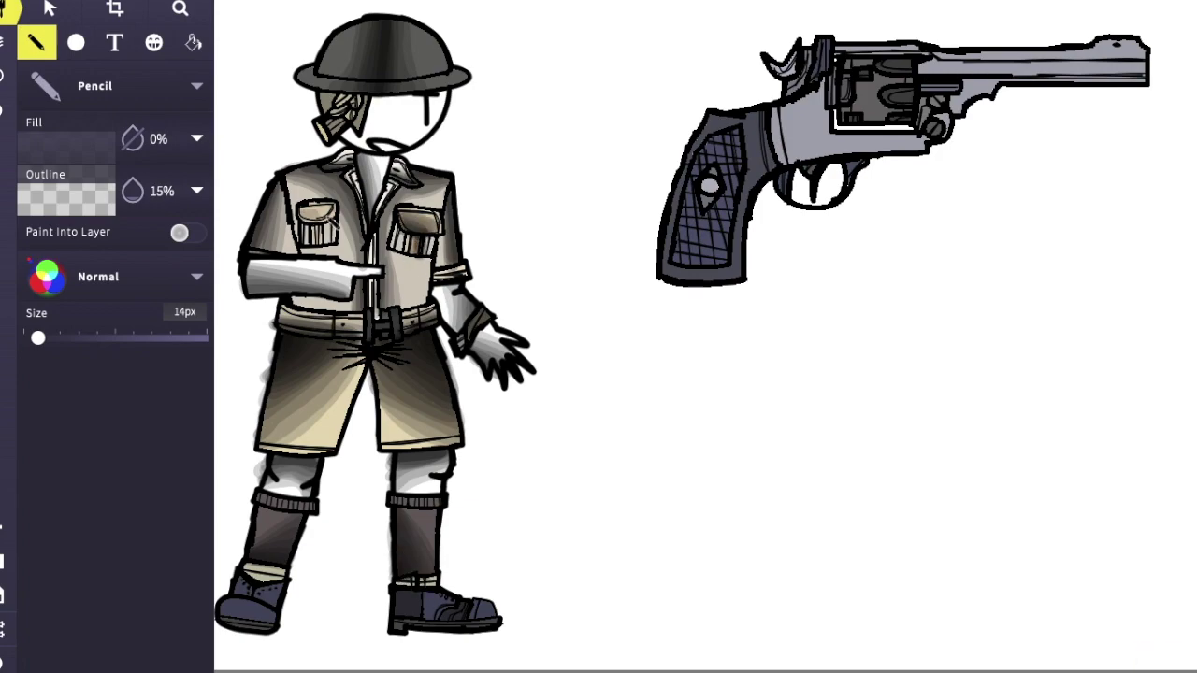
{"action": "mouse_move", "coordinate": [327, 114]}
{"action": "left_mouse_down"}
{"action": "mouse_move", "coordinate": [455, 105]}
{"action": "mouse_move", "coordinate": [314, 127]}
{"action": "left_mouse_up"}
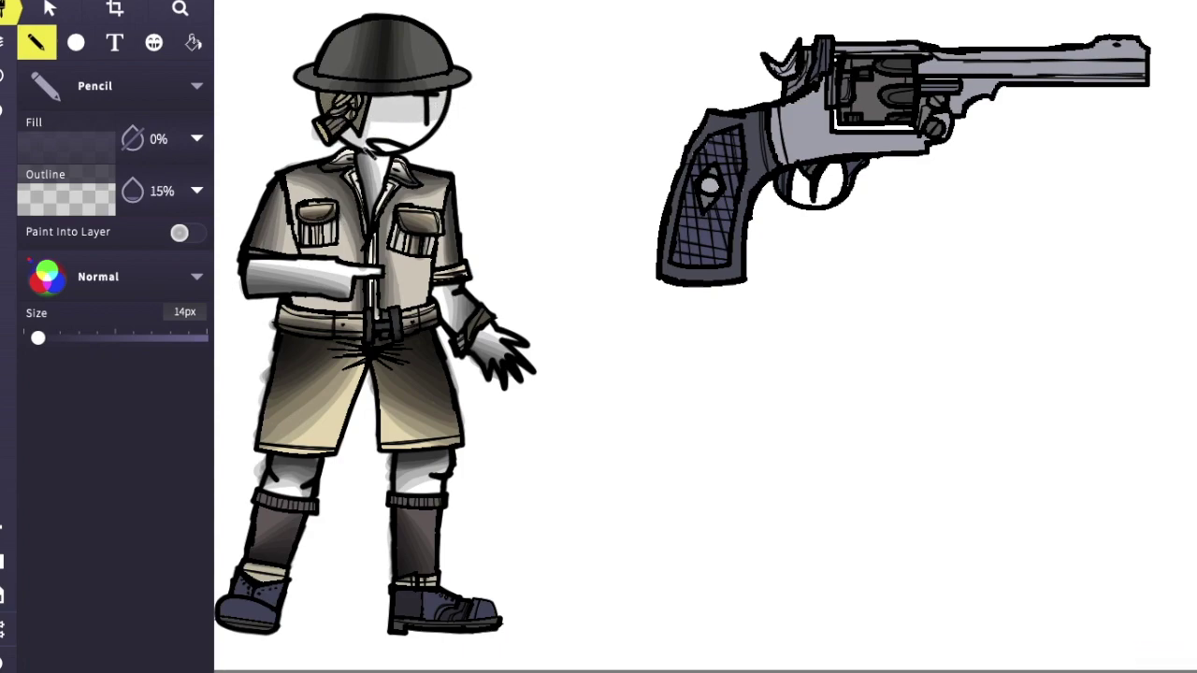
{"action": "mouse_move", "coordinate": [386, 118]}
{"action": "left_mouse_down"}
{"action": "mouse_move", "coordinate": [436, 99]}
{"action": "mouse_move", "coordinate": [327, 103]}
{"action": "left_mouse_up"}
- Reduce the pencil size to 7.3 px and shade both of the soldier's shoes
{"action": "left_click_drag", "start_coordinate": [37, 338], "coordinate": [33, 338]}
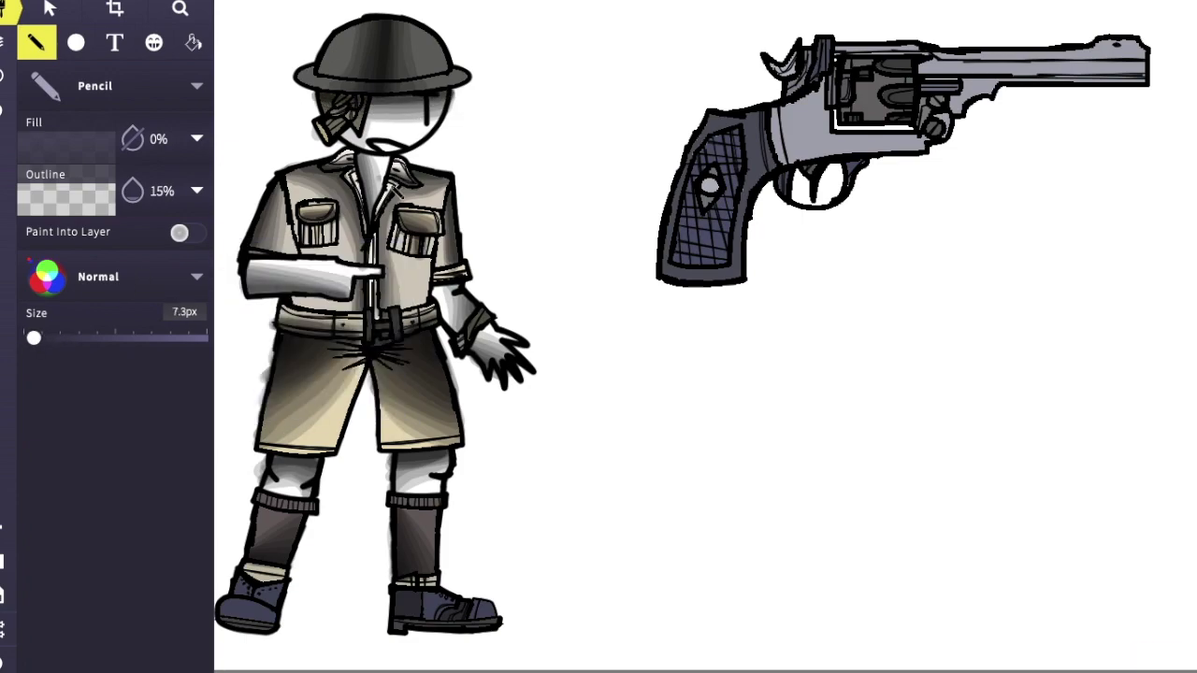
{"action": "scroll", "coordinate": [238, 239], "scroll_direction": "down", "scroll_amount": 1}
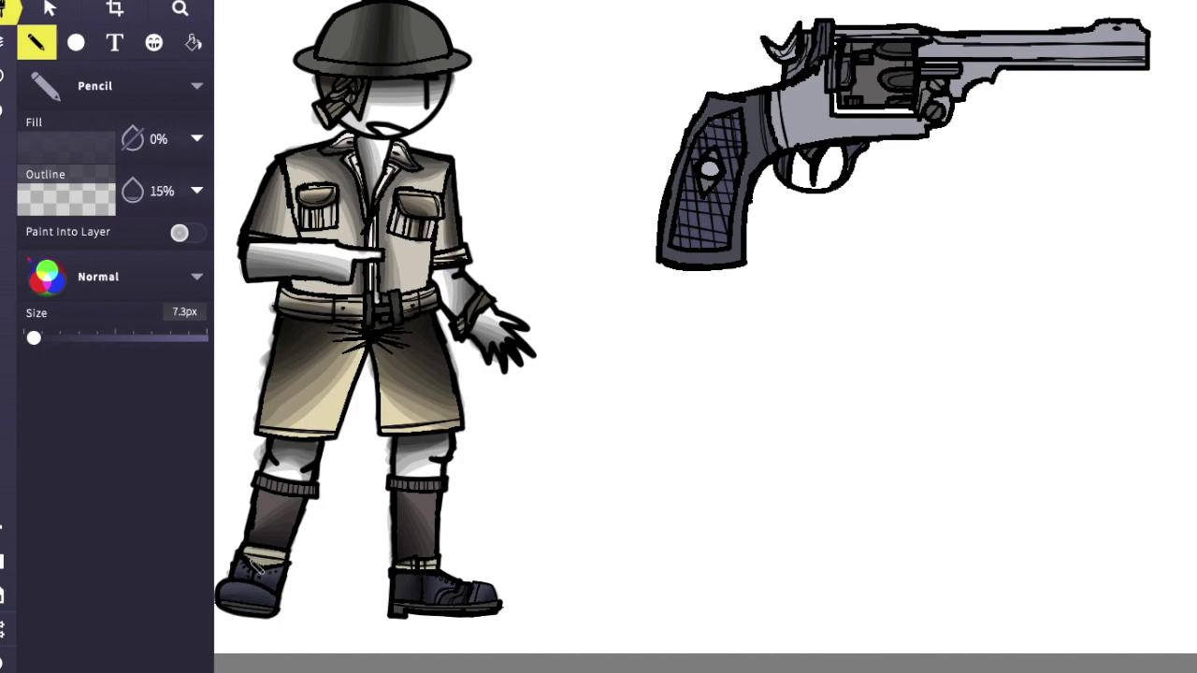
- Set the pencil outline to 5% opacity and 16 px size, and shade the revolver's frame and barrel
{"action": "mouse_move", "coordinate": [132, 191]}
{"action": "left_mouse_down"}
{"action": "mouse_move", "coordinate": [132, 215]}
{"action": "mouse_move", "coordinate": [131, 204]}
{"action": "left_mouse_up"}
{"action": "left_click_drag", "start_coordinate": [34, 338], "coordinate": [39, 338]}
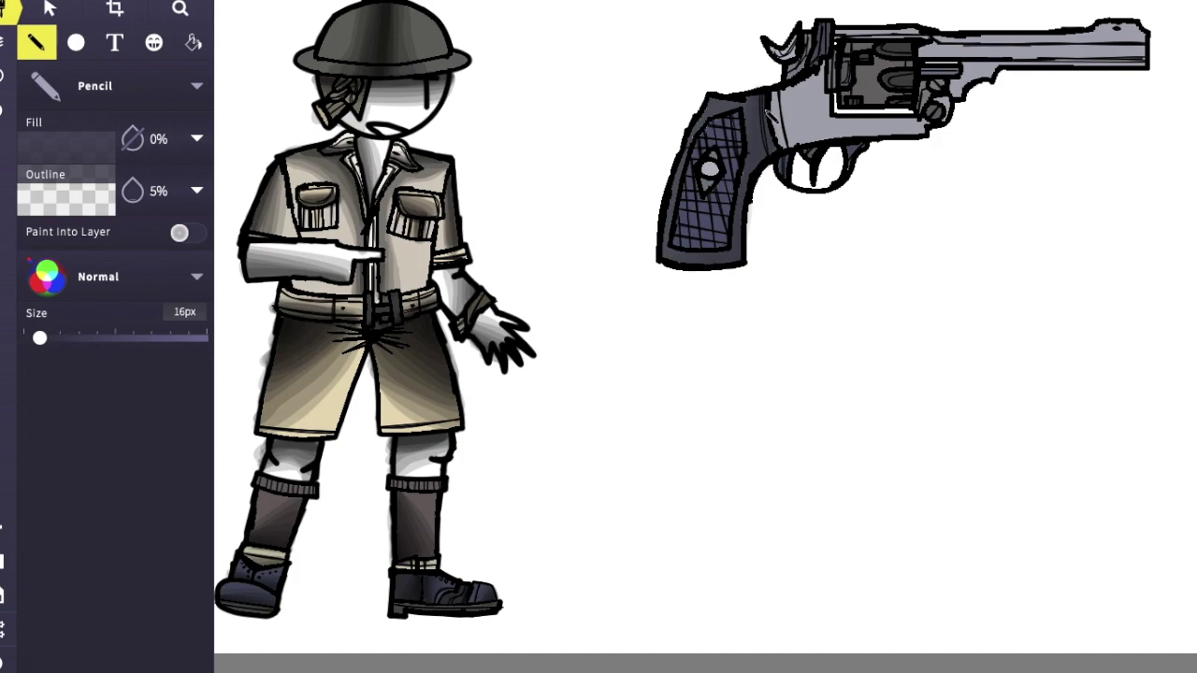
{"action": "mouse_move", "coordinate": [765, 176]}
{"action": "left_mouse_down"}
{"action": "mouse_move", "coordinate": [921, 143]}
{"action": "mouse_move", "coordinate": [807, 148]}
{"action": "mouse_move", "coordinate": [920, 133]}
{"action": "left_mouse_up"}
{"action": "left_click_drag", "start_coordinate": [789, 138], "coordinate": [912, 129]}
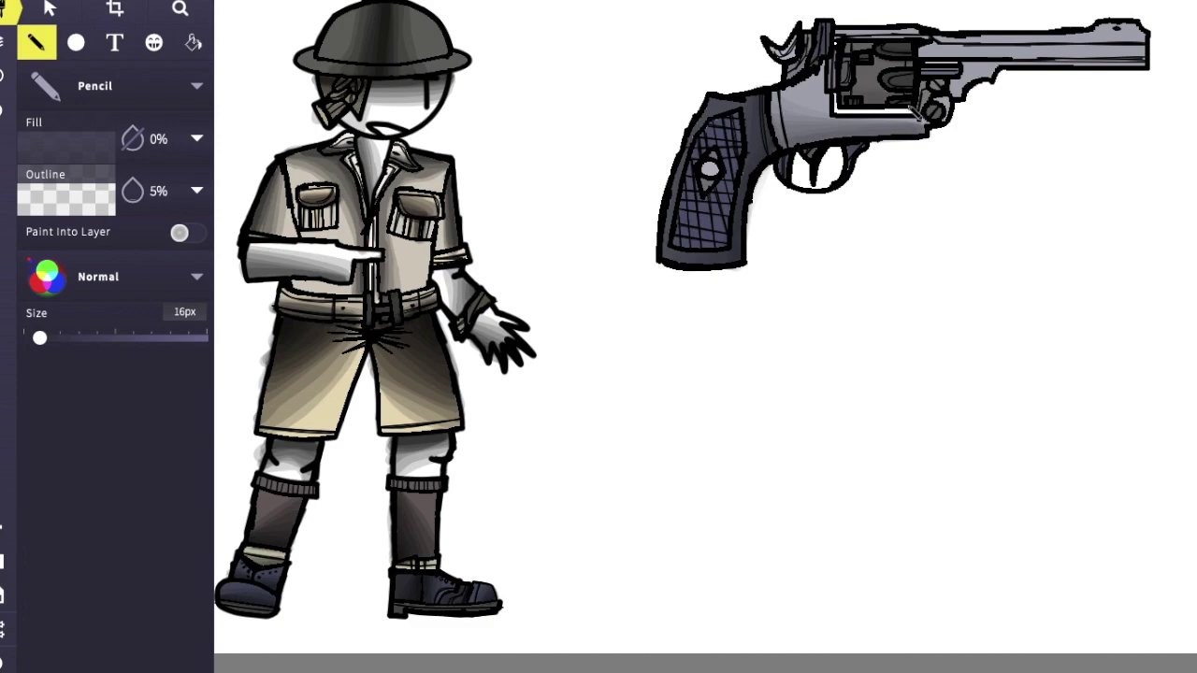
{"action": "mouse_move", "coordinate": [928, 62]}
{"action": "left_mouse_down"}
{"action": "mouse_move", "coordinate": [1080, 49]}
{"action": "mouse_move", "coordinate": [924, 54]}
{"action": "left_mouse_up"}
- Shade the revolver's small parts below the barrel at 4.8 px and its cylinder at 11 px
{"action": "left_click_drag", "start_coordinate": [39, 338], "coordinate": [32, 338]}
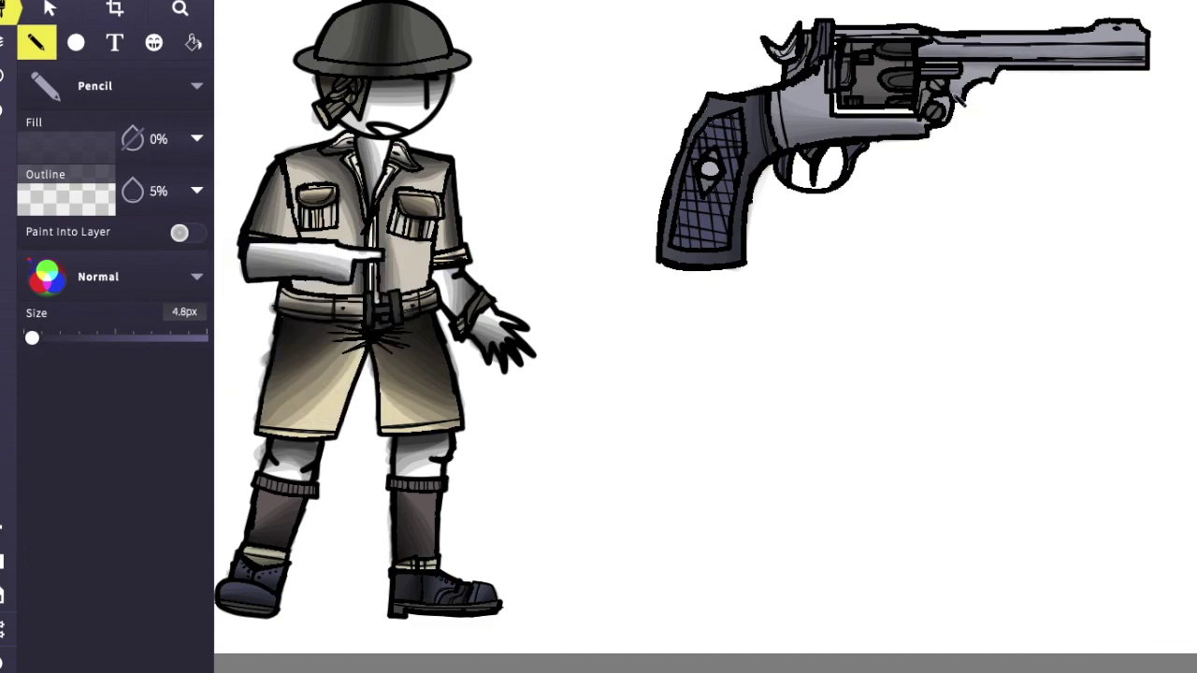
{"action": "left_click_drag", "start_coordinate": [31, 337], "coordinate": [36, 338]}
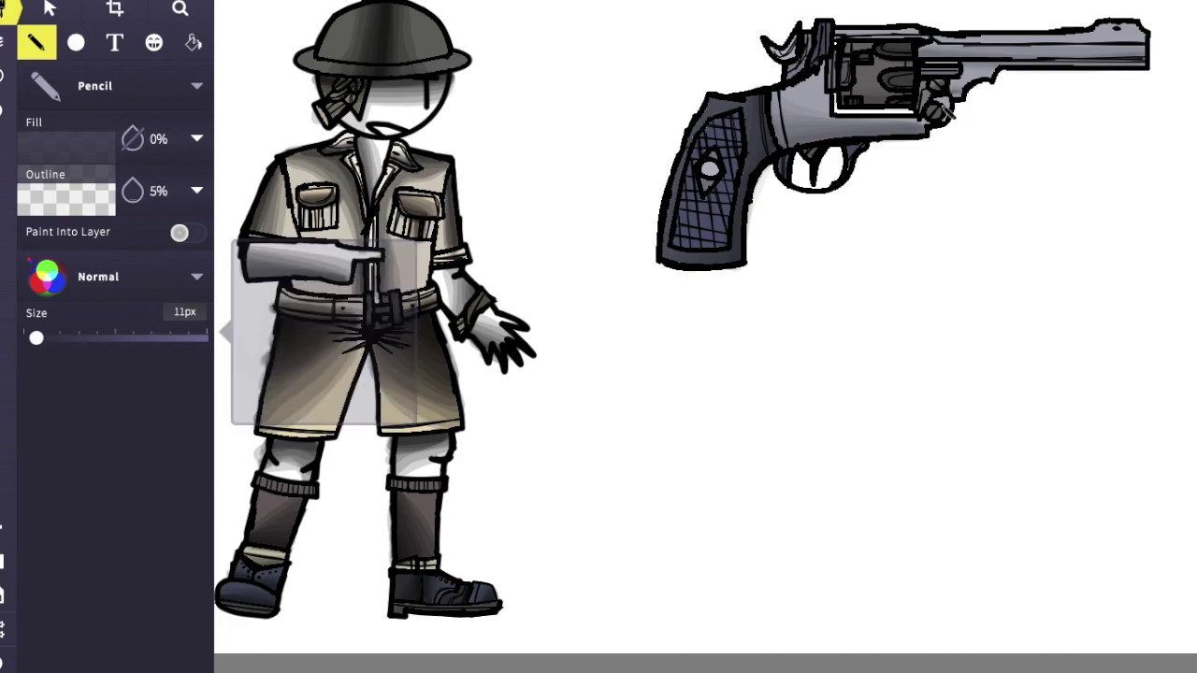
{"action": "mouse_move", "coordinate": [915, 96]}
{"action": "left_mouse_down"}
{"action": "mouse_move", "coordinate": [883, 69]}
{"action": "mouse_move", "coordinate": [850, 84]}
{"action": "left_mouse_up"}
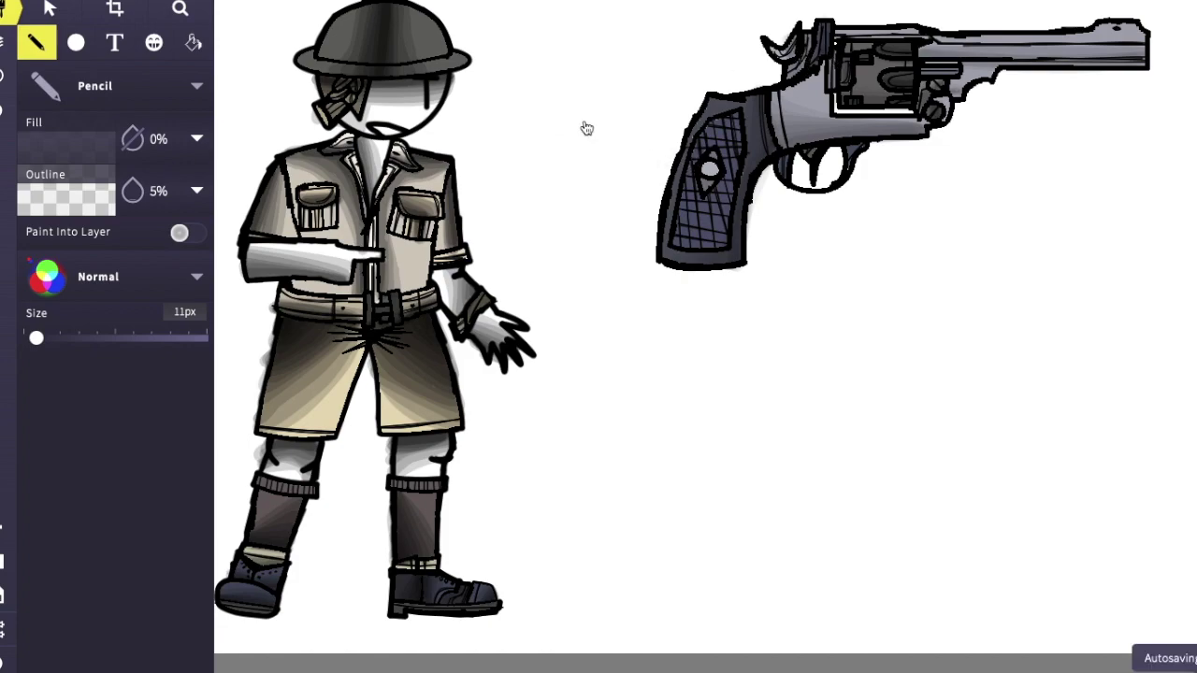
- Draw a small ring detail on the revolver grip's round screw with a black 1.5 px pencil outline at 100% opacity
{"action": "key", "text": "v"}
{"action": "left_click", "coordinate": [733, 168]}
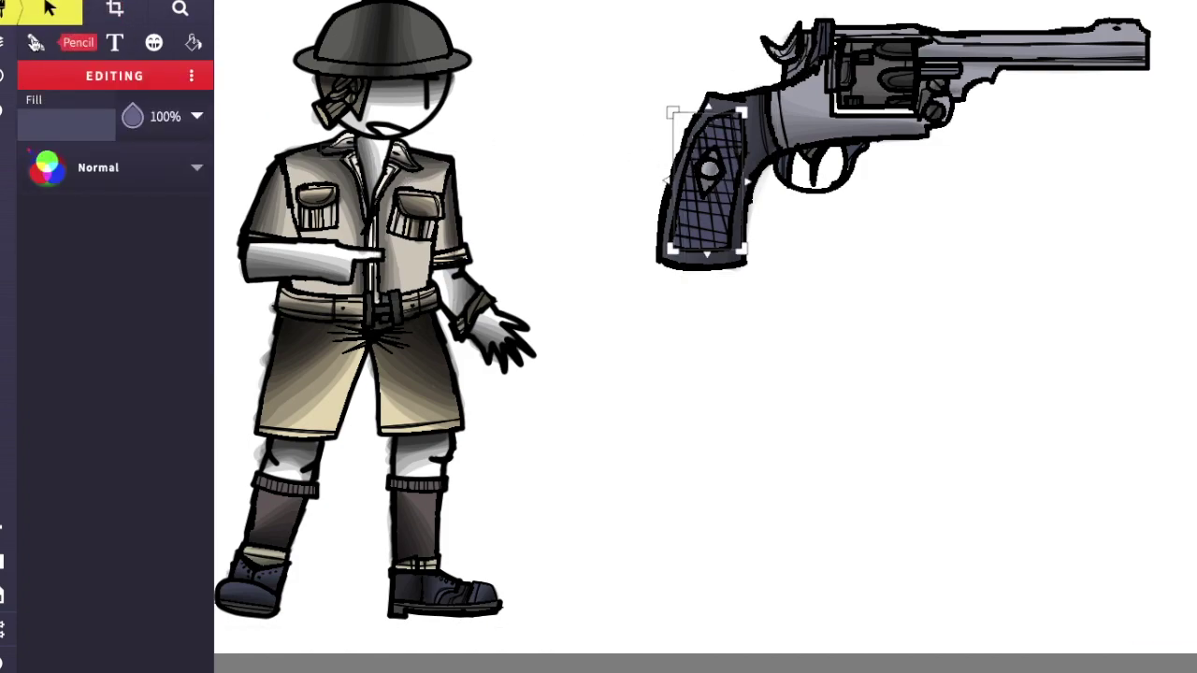
{"action": "left_click", "coordinate": [35, 42]}
{"action": "left_click_drag", "start_coordinate": [188, 312], "coordinate": [160, 312]}
{"action": "type", "text": "1.5"}
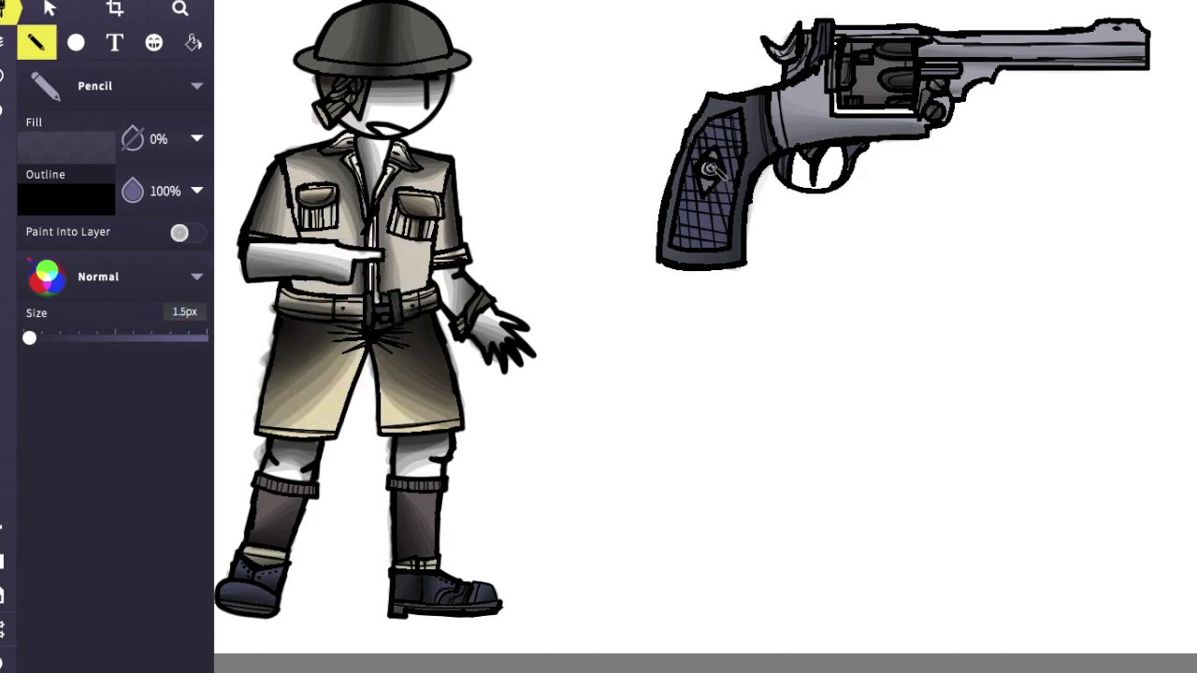
{"action": "left_click_drag", "start_coordinate": [715, 166], "coordinate": [711, 170]}
- Reuse the grip shading's style to set the pencil outline to 5% opacity and 16 px size
{"action": "left_click", "coordinate": [50, 9]}
{"action": "left_click", "coordinate": [737, 167]}
{"action": "left_click", "coordinate": [36, 42]}
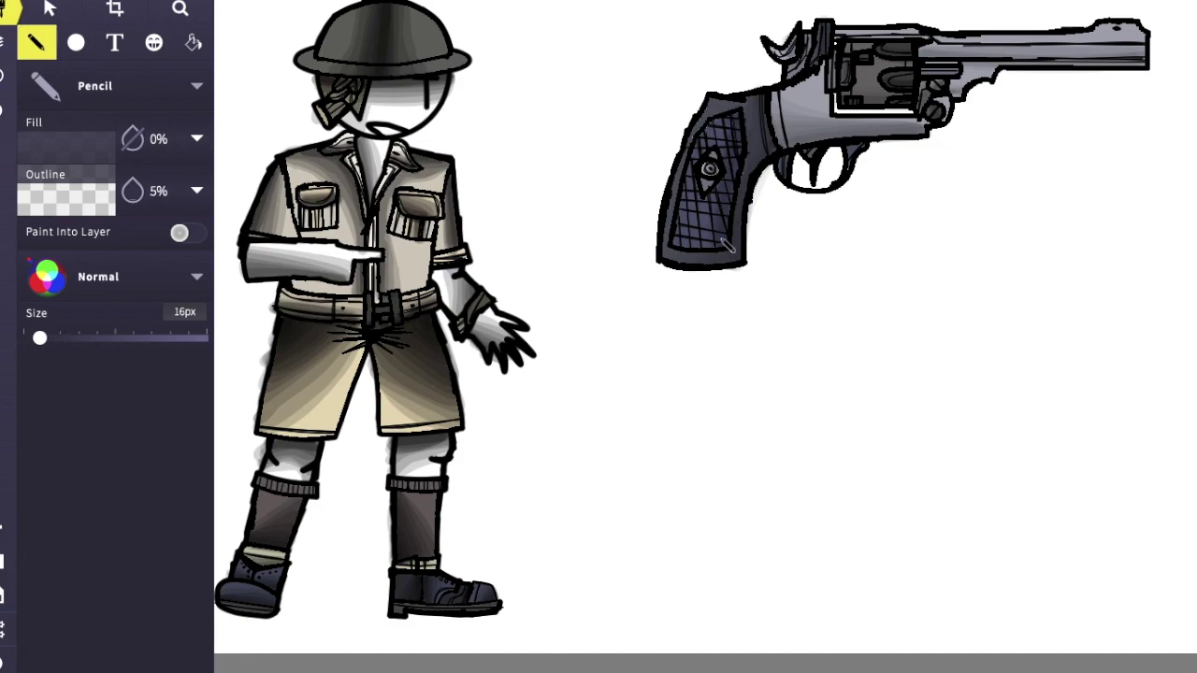
- Duplicate the whole revolver, scale the copy down and place it at the soldier's pointing hand
{"action": "left_click", "coordinate": [50, 10]}
{"action": "left_click_drag", "start_coordinate": [618, 3], "coordinate": [1194, 325]}
{"action": "left_click_drag", "start_coordinate": [990, 158], "coordinate": [1012, 187]}
{"action": "right_click", "coordinate": [1016, 208]}
{"action": "left_click", "coordinate": [1058, 442]}
{"action": "left_click_drag", "start_coordinate": [871, 291], "coordinate": [557, 328]}
{"action": "mouse_move", "coordinate": [869, 89]}
{"action": "left_mouse_down"}
{"action": "mouse_move", "coordinate": [638, 197]}
{"action": "mouse_move", "coordinate": [456, 193]}
{"action": "mouse_move", "coordinate": [451, 249]}
{"action": "mouse_move", "coordinate": [459, 217]}
{"action": "mouse_move", "coordinate": [429, 240]}
{"action": "left_mouse_up"}
- Set the pencil outline to white, 100% opacity and 6 px, and paint the pointing finger over the small revolver
{"action": "left_click", "coordinate": [36, 42]}
{"action": "left_click", "coordinate": [133, 191]}
{"action": "left_click_drag", "start_coordinate": [41, 338], "coordinate": [33, 338]}
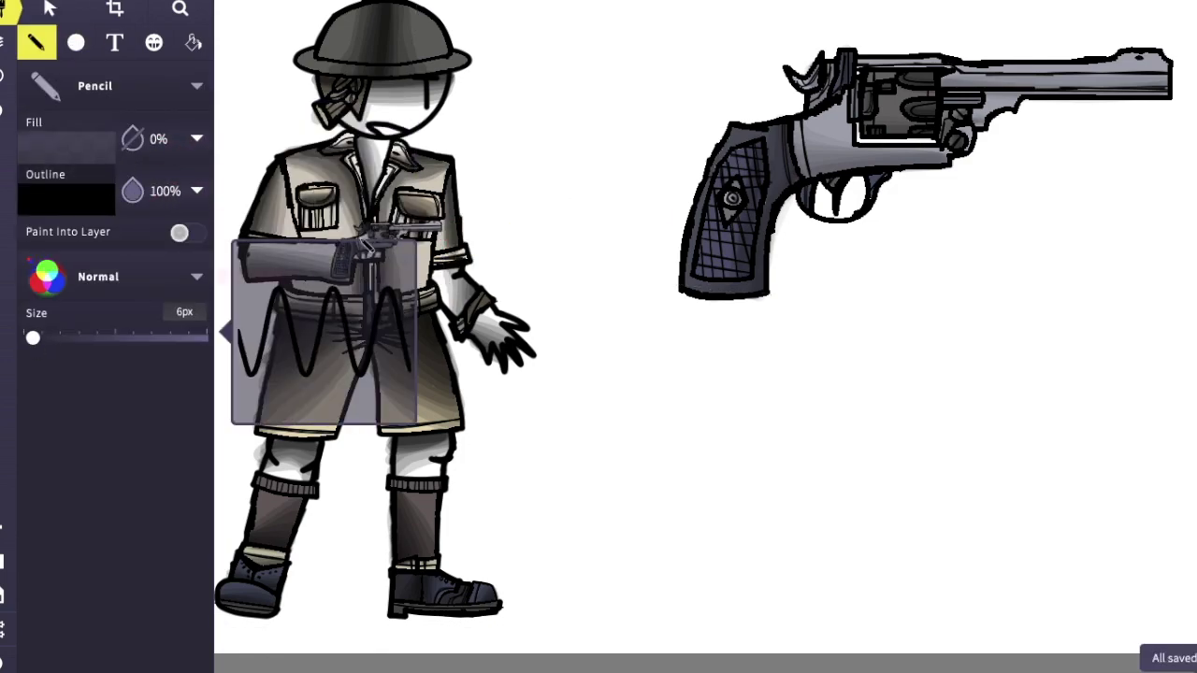
{"action": "left_click", "coordinate": [74, 201]}
{"action": "left_click", "coordinate": [241, 227]}
{"action": "left_click", "coordinate": [50, 189]}
{"action": "mouse_move", "coordinate": [341, 252]}
{"action": "left_mouse_down"}
{"action": "mouse_move", "coordinate": [355, 265]}
{"action": "mouse_move", "coordinate": [386, 258]}
{"action": "left_mouse_up"}
- Sample the forearm's shade as the outline colour and try to paint it over the small revolver's grip
{"action": "left_click", "coordinate": [85, 206]}
{"action": "left_click", "coordinate": [402, 363]}
{"action": "scroll", "coordinate": [436, 343], "scroll_direction": "left", "scroll_amount": 3}
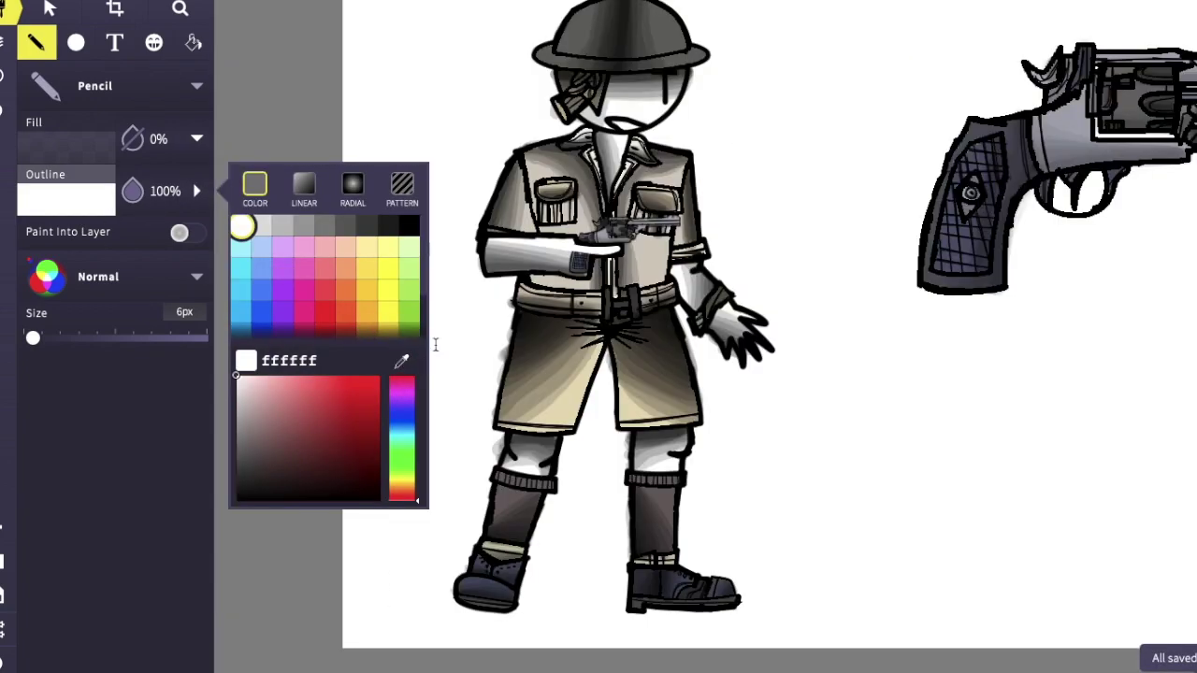
{"action": "left_click", "coordinate": [565, 262]}
{"action": "left_click_drag", "start_coordinate": [587, 256], "coordinate": [575, 264]}
- Delete the existing shading from the soldier's pointing forearm
{"action": "left_click", "coordinate": [102, 199]}
{"action": "key", "text": "v"}
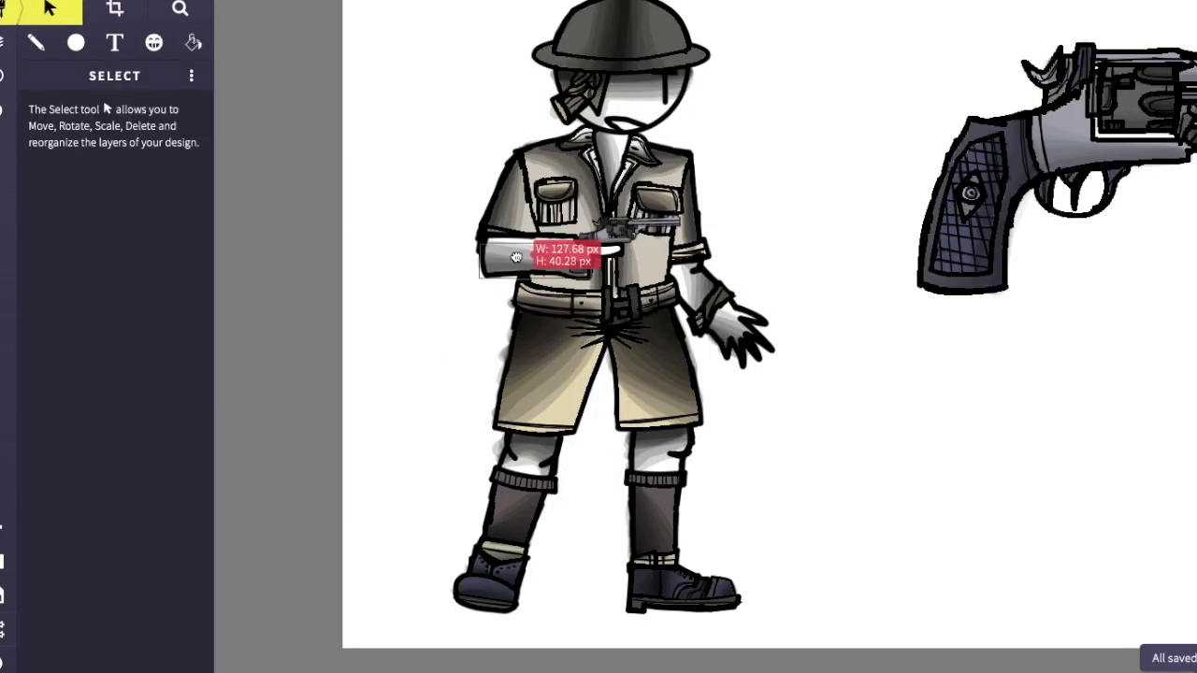
{"action": "left_click", "coordinate": [519, 271]}
{"action": "key", "text": "Delete"}
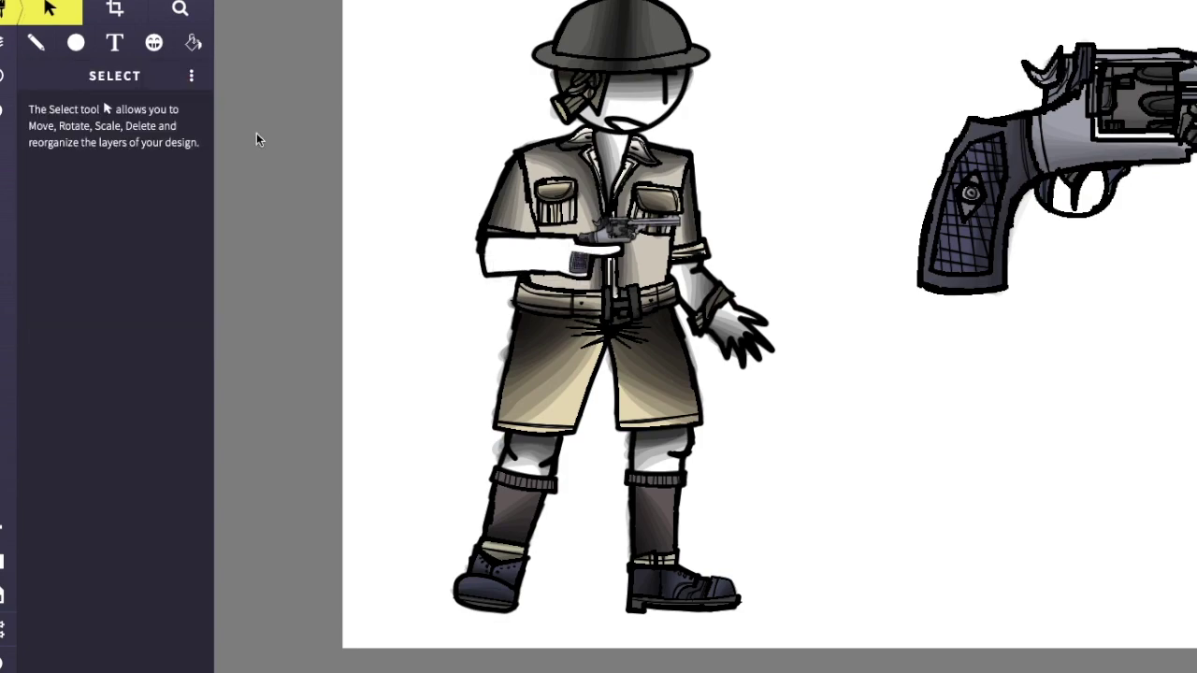
- Set the pencil outline to white at 100% opacity and 6 px, and paint the hand over the small revolver's grip
{"action": "left_click", "coordinate": [35, 42]}
{"action": "left_click", "coordinate": [67, 200]}
{"action": "left_click", "coordinate": [242, 226]}
{"action": "left_click_drag", "start_coordinate": [161, 191], "coordinate": [211, 192]}
{"action": "left_click_drag", "start_coordinate": [36, 342], "coordinate": [33, 338]}
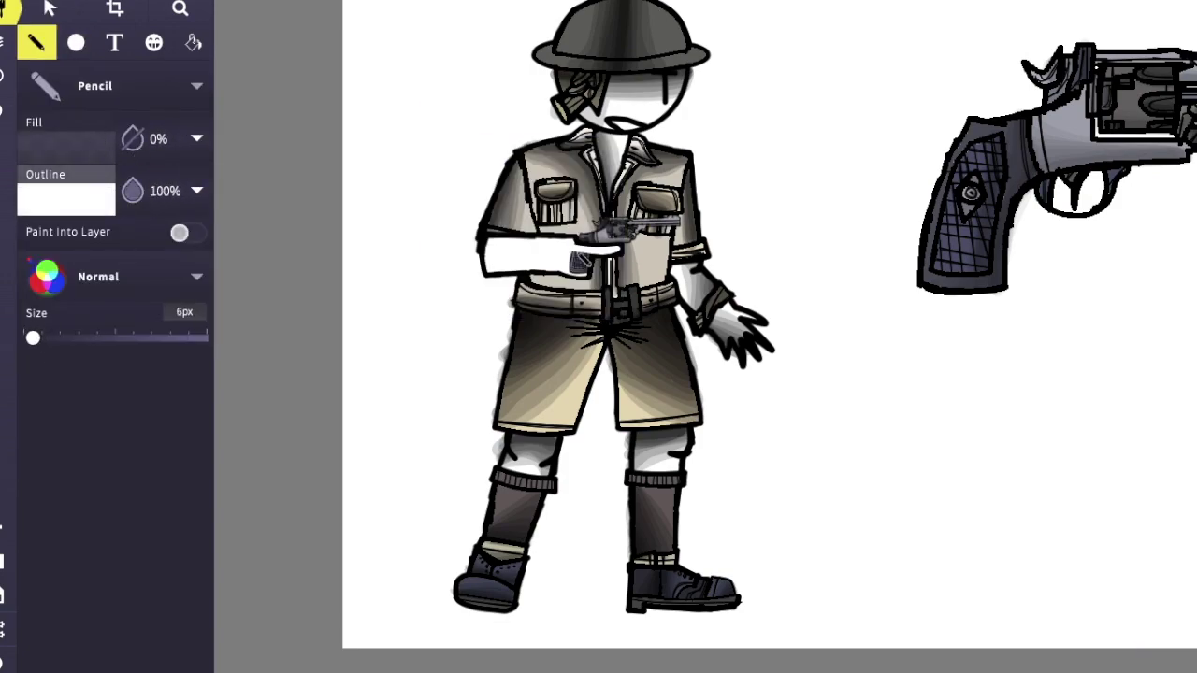
- Sample the black outline colour from the sleeve and redraw the hand's contour around the small revolver
{"action": "left_click", "coordinate": [69, 197]}
{"action": "left_click", "coordinate": [401, 361]}
{"action": "left_click", "coordinate": [530, 233]}
{"action": "left_click_drag", "start_coordinate": [621, 251], "coordinate": [596, 255]}
- Shade the soldier's pointing forearm with a pencil outline at 15% opacity and 11 px
{"action": "left_click", "coordinate": [52, 9]}
{"action": "left_click", "coordinate": [542, 229]}
{"action": "left_click", "coordinate": [35, 42]}
{"action": "mouse_move", "coordinate": [499, 255]}
{"action": "left_mouse_down"}
{"action": "mouse_move", "coordinate": [564, 269]}
{"action": "mouse_move", "coordinate": [532, 273]}
{"action": "mouse_move", "coordinate": [597, 266]}
{"action": "mouse_move", "coordinate": [488, 262]}
{"action": "mouse_move", "coordinate": [566, 265]}
{"action": "mouse_move", "coordinate": [491, 279]}
{"action": "left_mouse_up"}
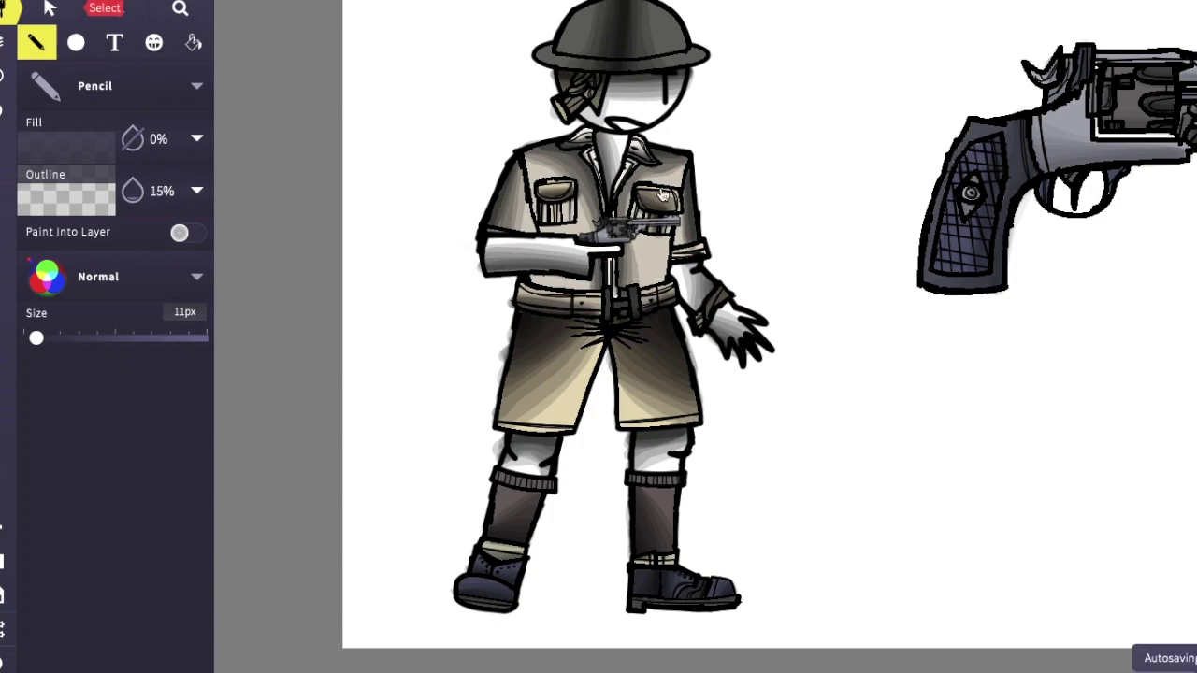
- Capture a screenshot of the area around the large revolver
{"action": "left_click", "coordinate": [51, 8]}
{"action": "scroll", "coordinate": [984, 577], "scroll_direction": "right", "scroll_amount": 5}
{"action": "key", "text": "super+shift+4"}
{"action": "left_click_drag", "start_coordinate": [390, 32], "coordinate": [930, 333]}
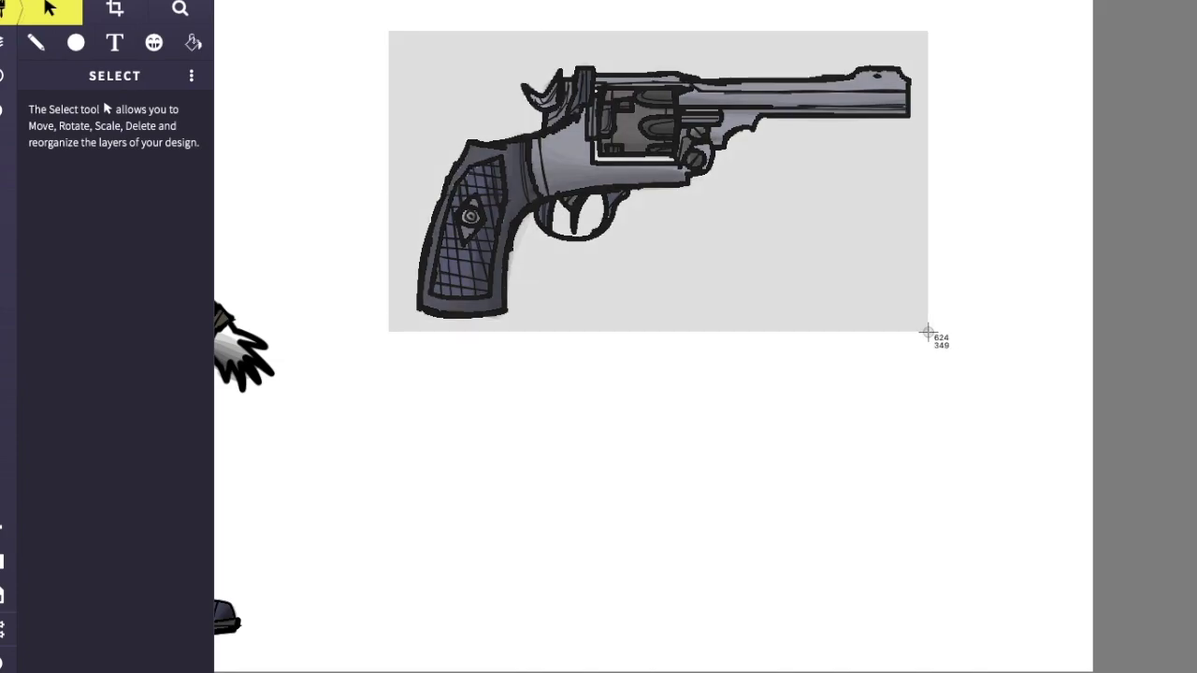
- Select all the parts of the large revolver
{"action": "scroll", "coordinate": [929, 334], "scroll_direction": "left", "scroll_amount": 5}
{"action": "left_click", "coordinate": [193, 42]}
{"action": "left_click", "coordinate": [82, 140]}
{"action": "left_click", "coordinate": [50, 8]}
{"action": "scroll", "coordinate": [1014, 141], "scroll_direction": "right", "scroll_amount": 3}
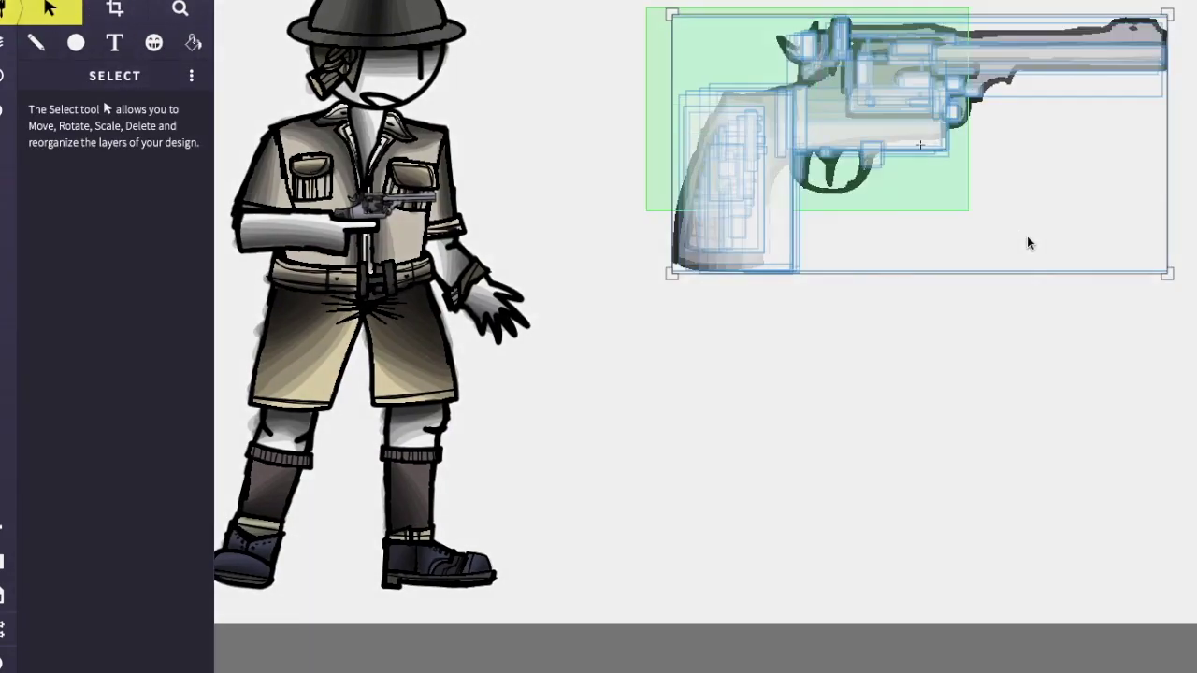